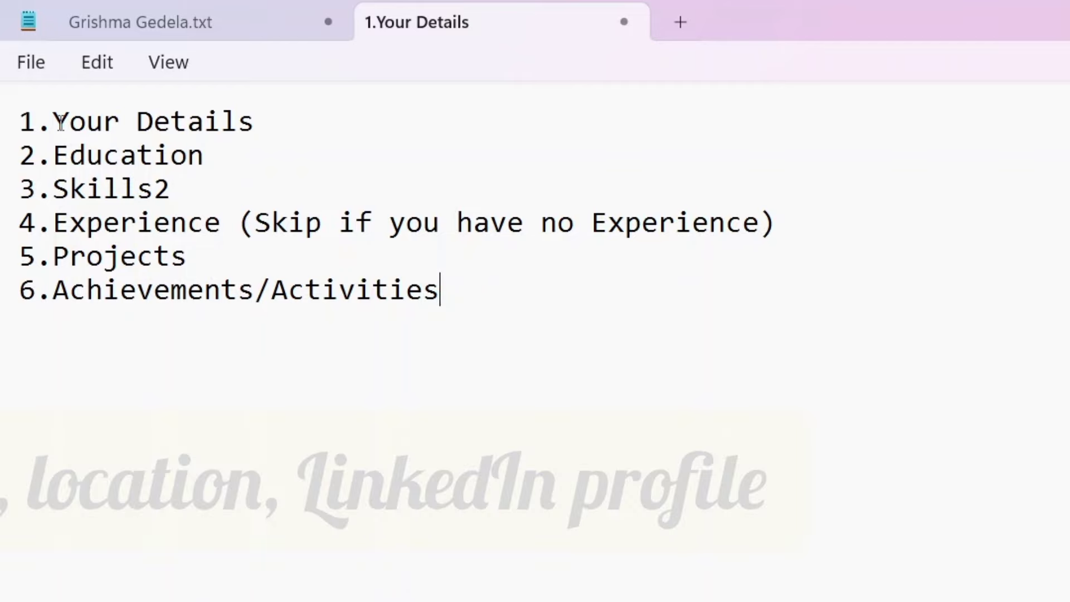
Fix the 'Skills2' heading to read 'Skills', then switch to the profile summary .txt file
left_click_drag(60, 121, 279, 133)
left_click(279, 133)
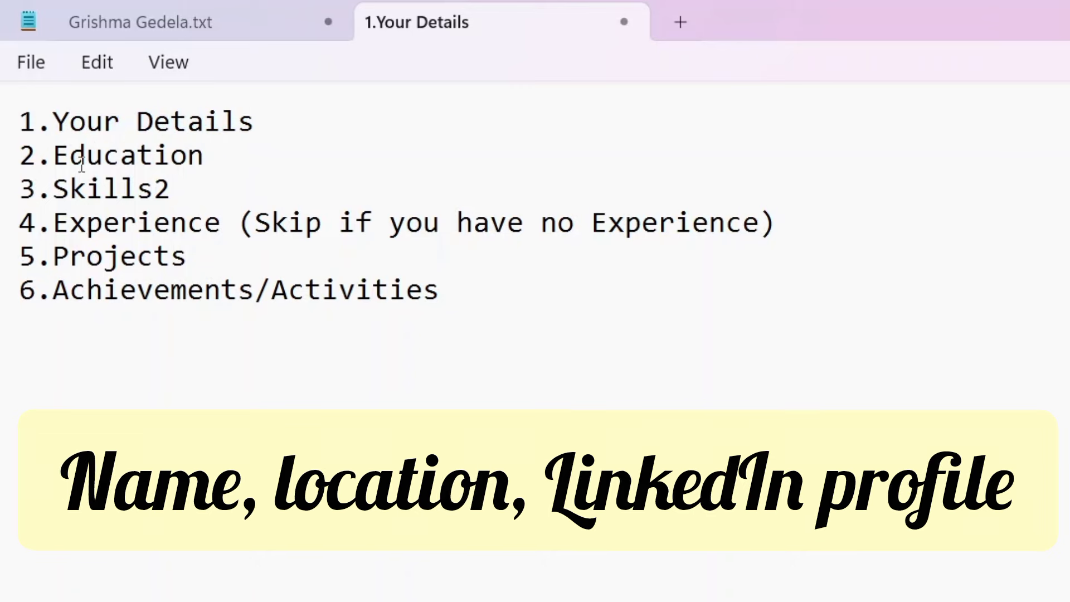
left_click(172, 195)
key("BackSpace")
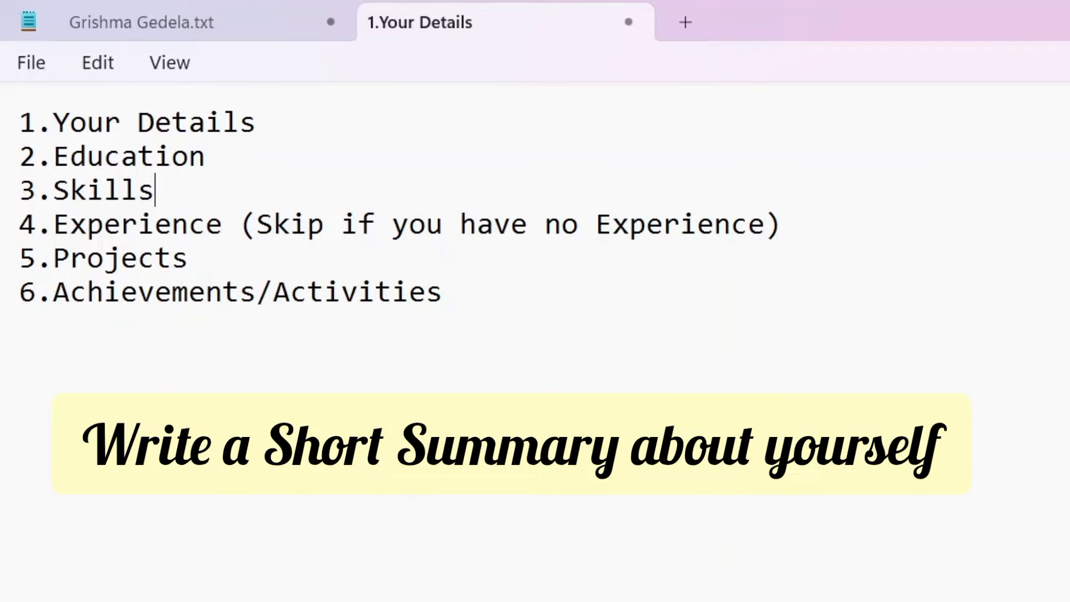
left_click(234, 31)
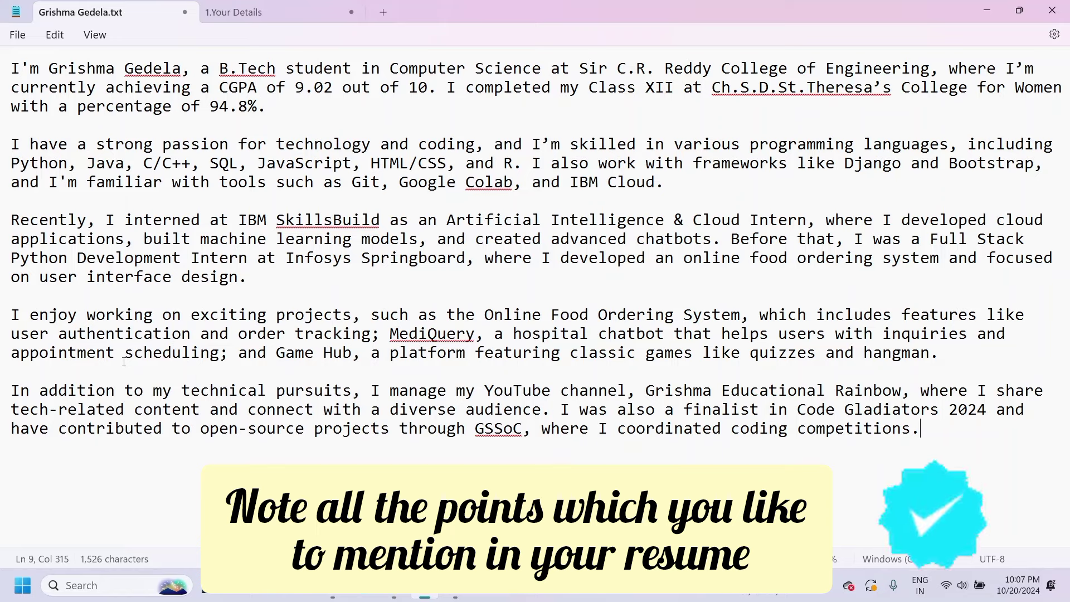
left_click_drag(106, 87, 257, 87)
left_click(334, 87)
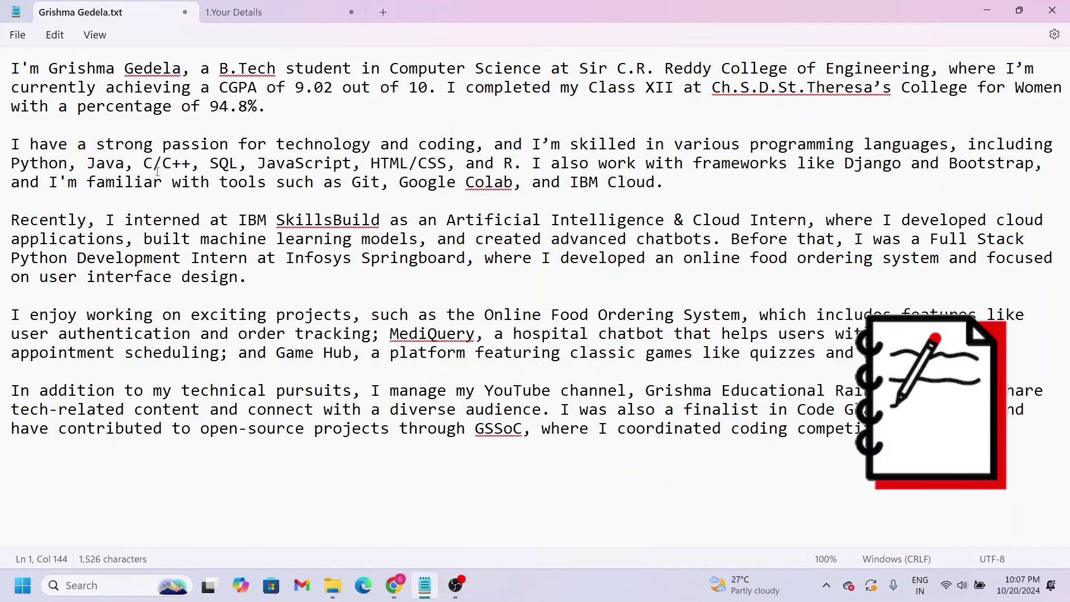
left_click_drag(76, 145, 265, 184)
left_click(264, 184)
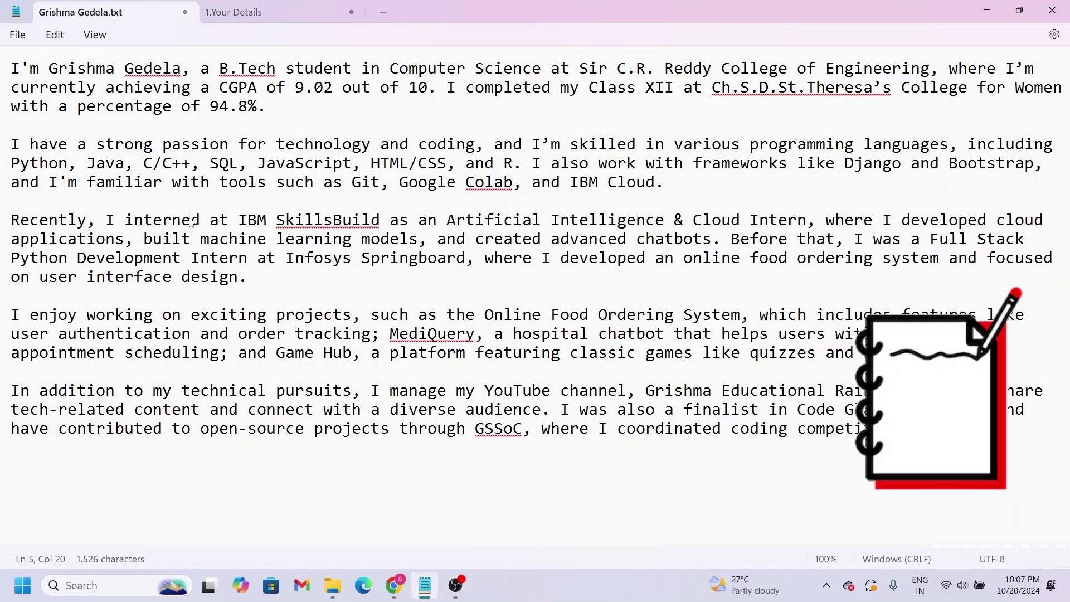
left_click_drag(211, 221, 279, 267)
left_click(304, 260)
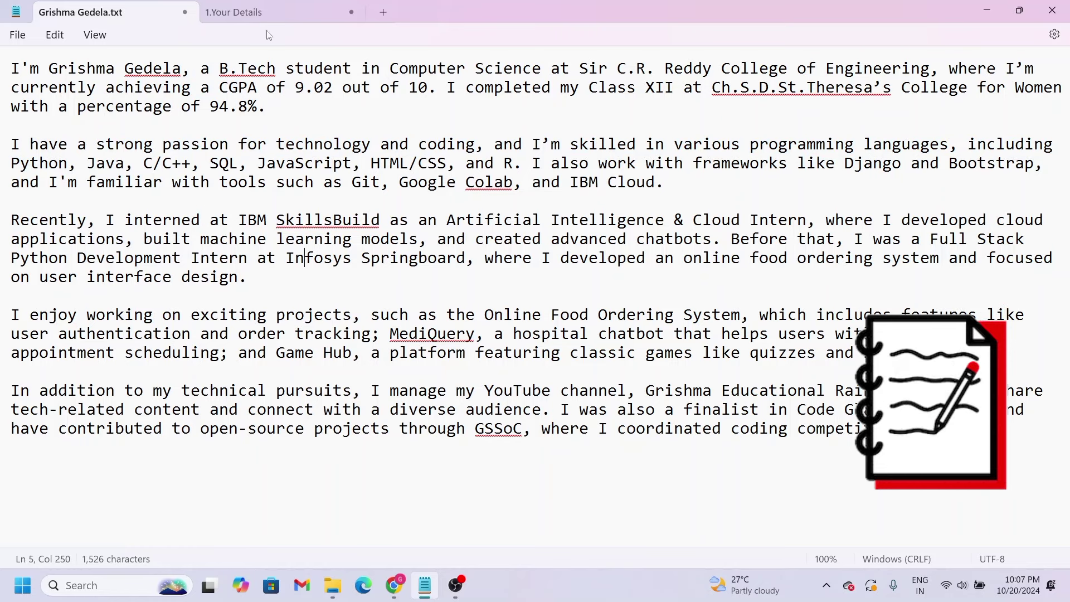
left_click(245, 13)
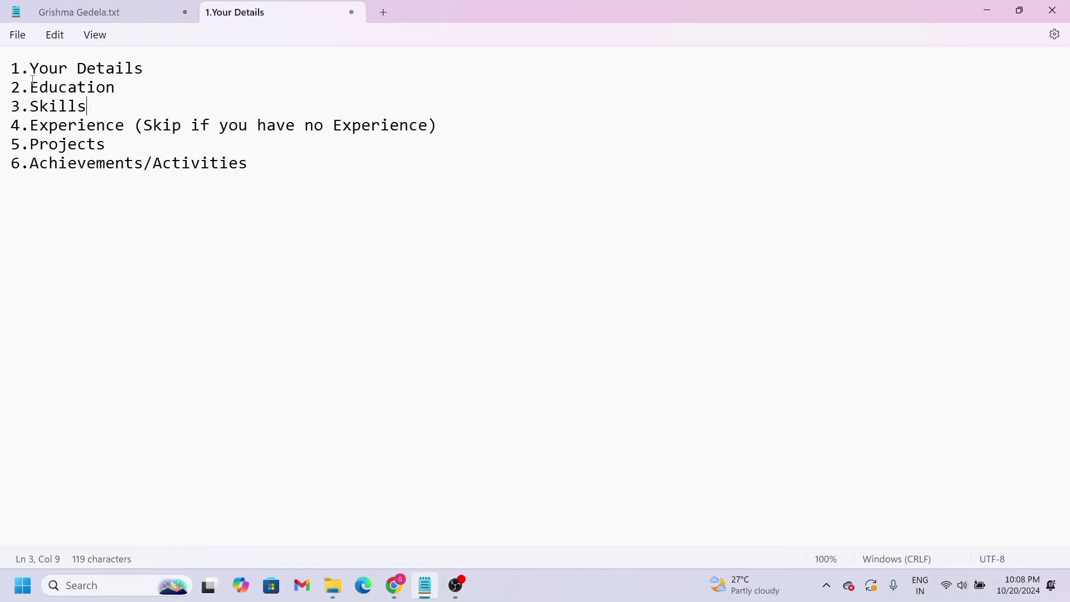
left_click_drag(30, 68, 182, 163)
left_click(229, 164)
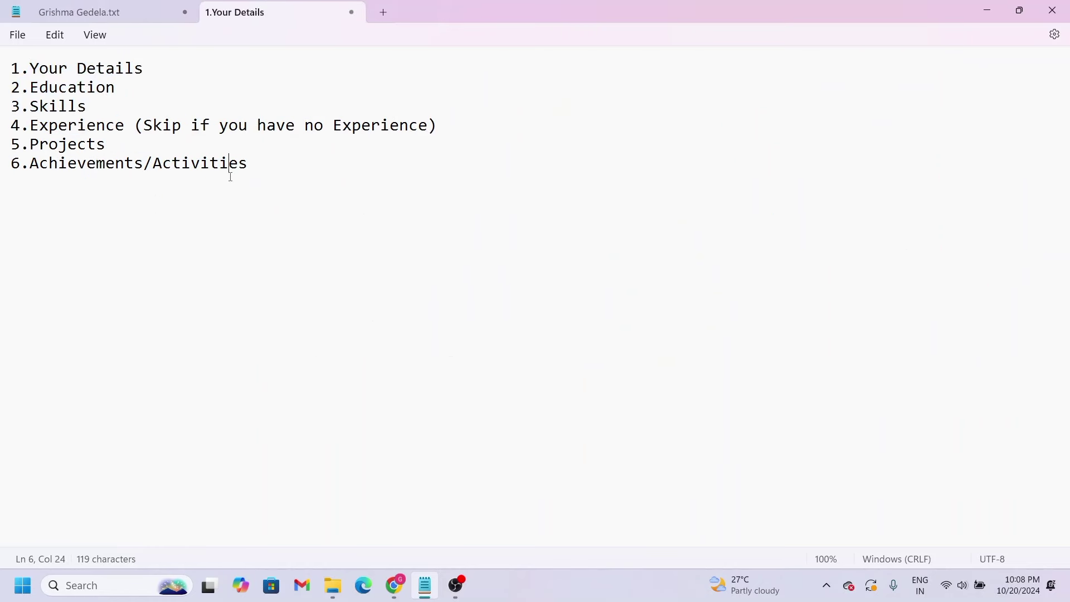
left_click(101, 8)
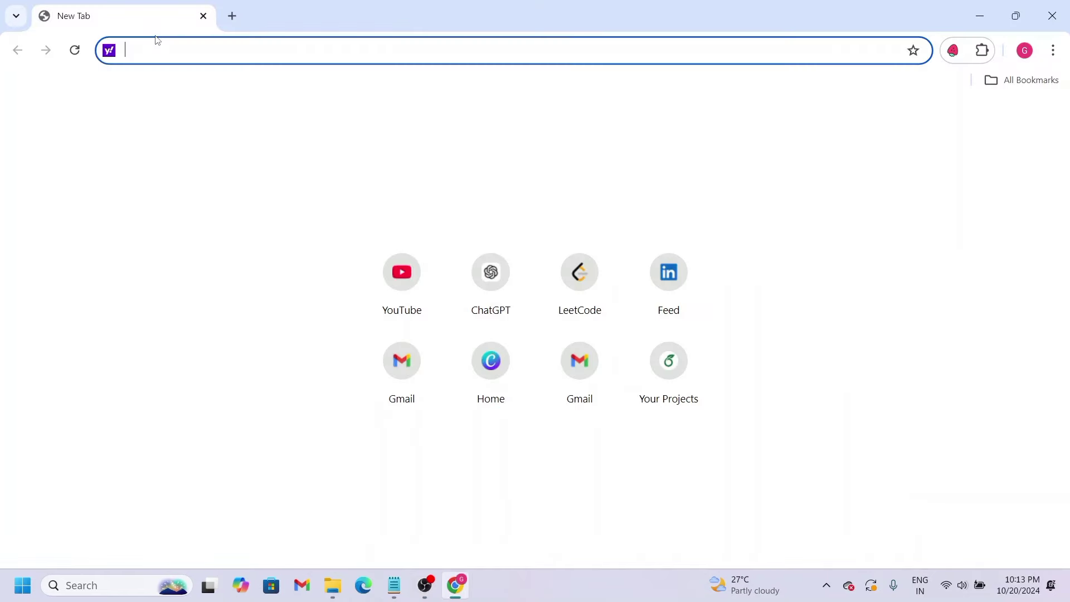
Go to chatgpt.com and review the eight details ChatGPT needs for an ATS-friendly resume
type("ch")
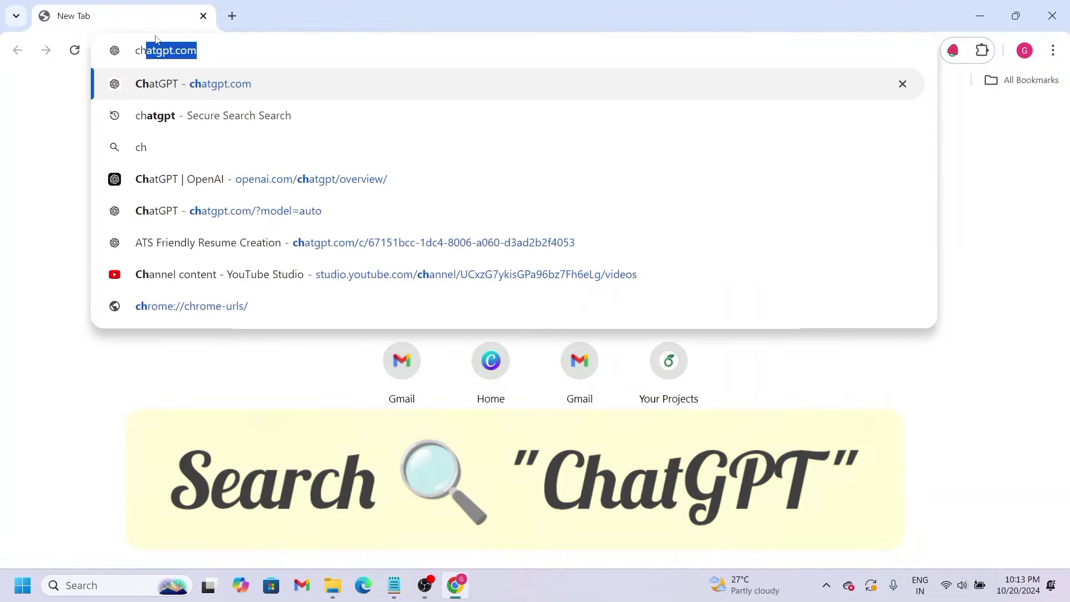
key("Right")
key("Return")
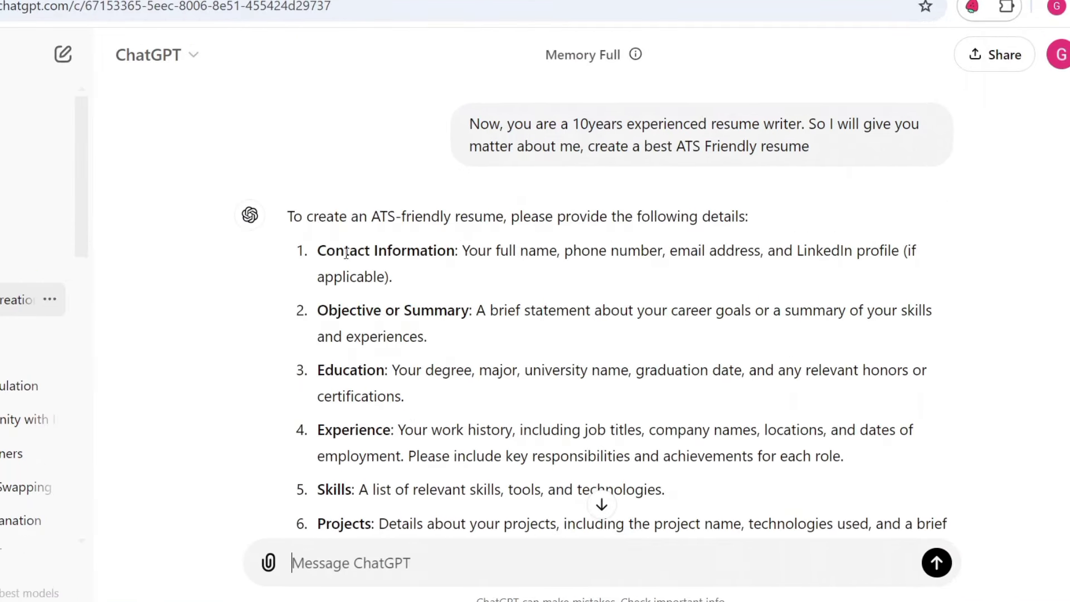
scroll(401, 287, "down", 2)
left_click_drag(322, 156, 606, 505)
left_click(444, 181)
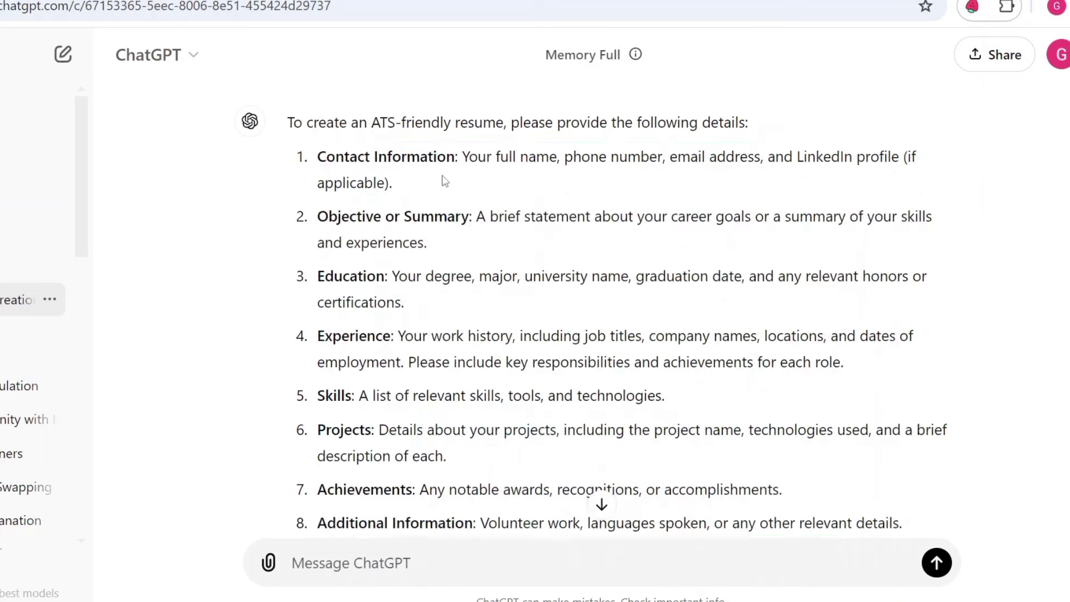
scroll(438, 371, "down", 3)
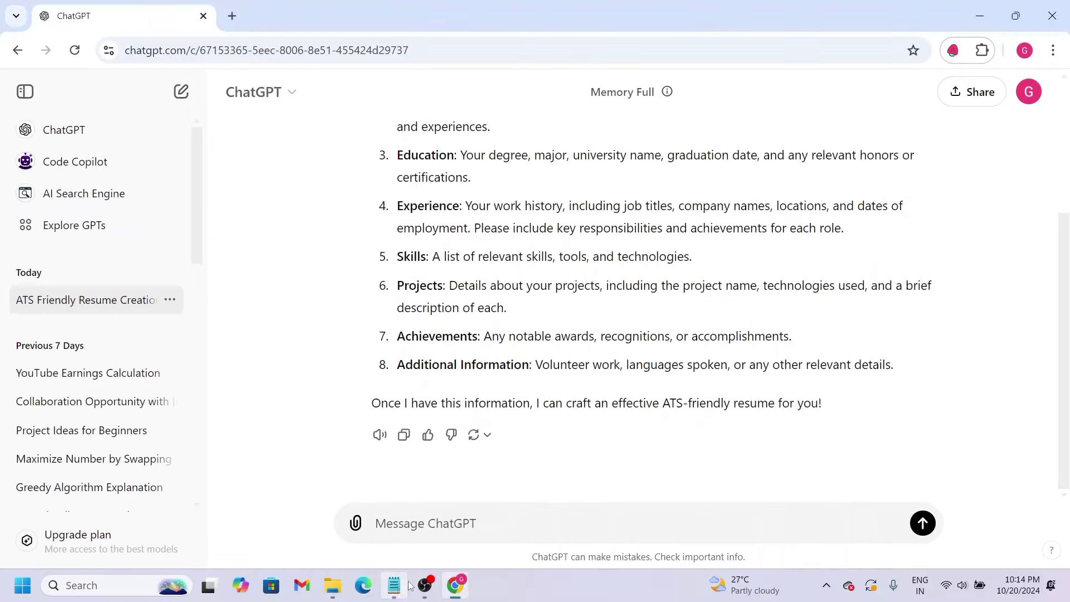
left_click(395, 585)
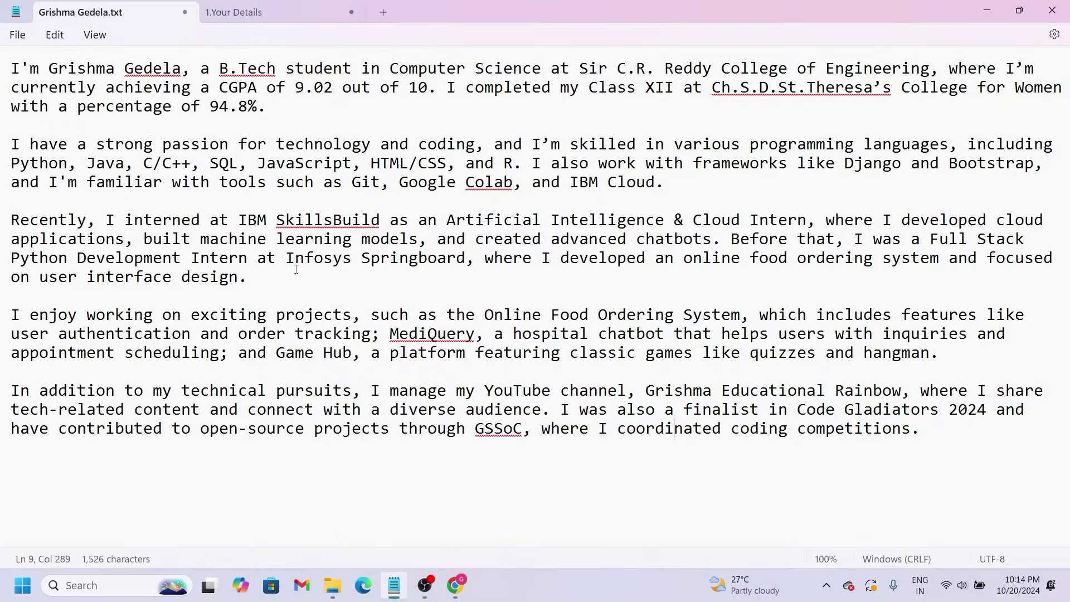
left_click_drag(12, 68, 944, 443)
key("ctrl+c")
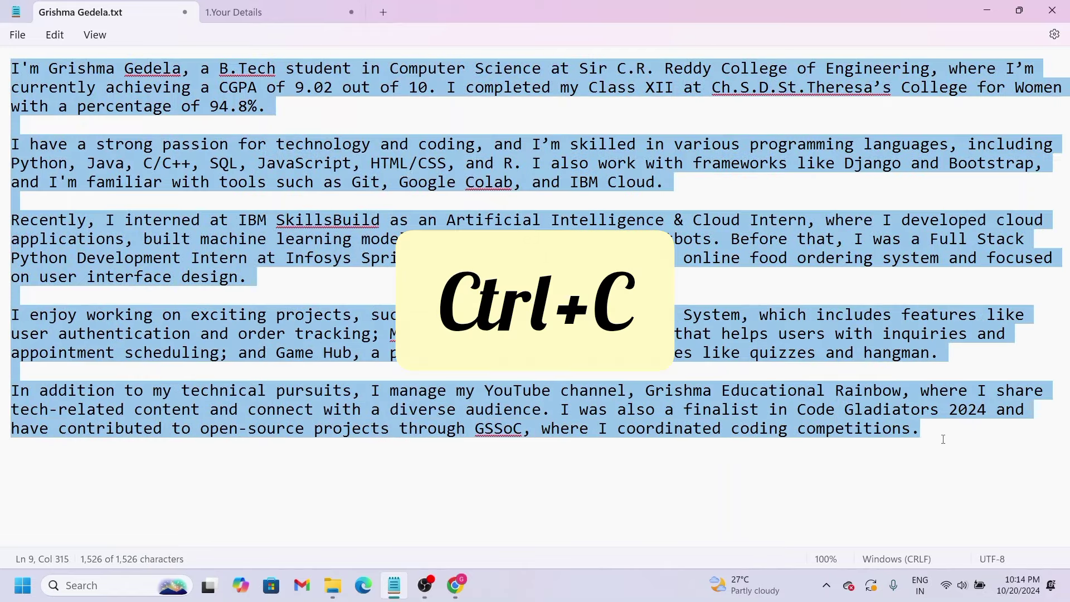
left_click(456, 586)
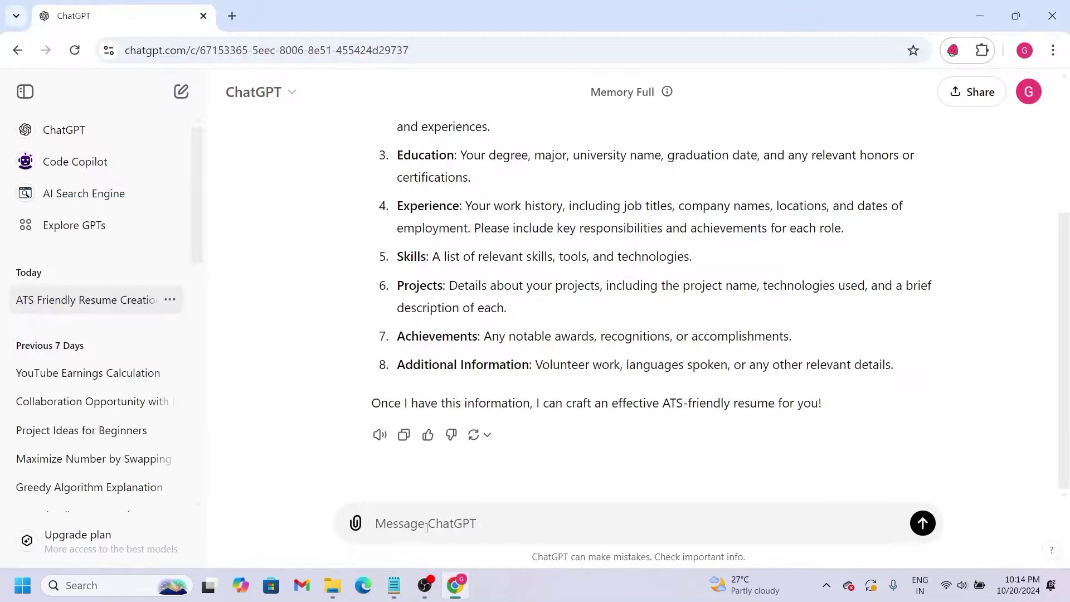
key("ctrl+v")
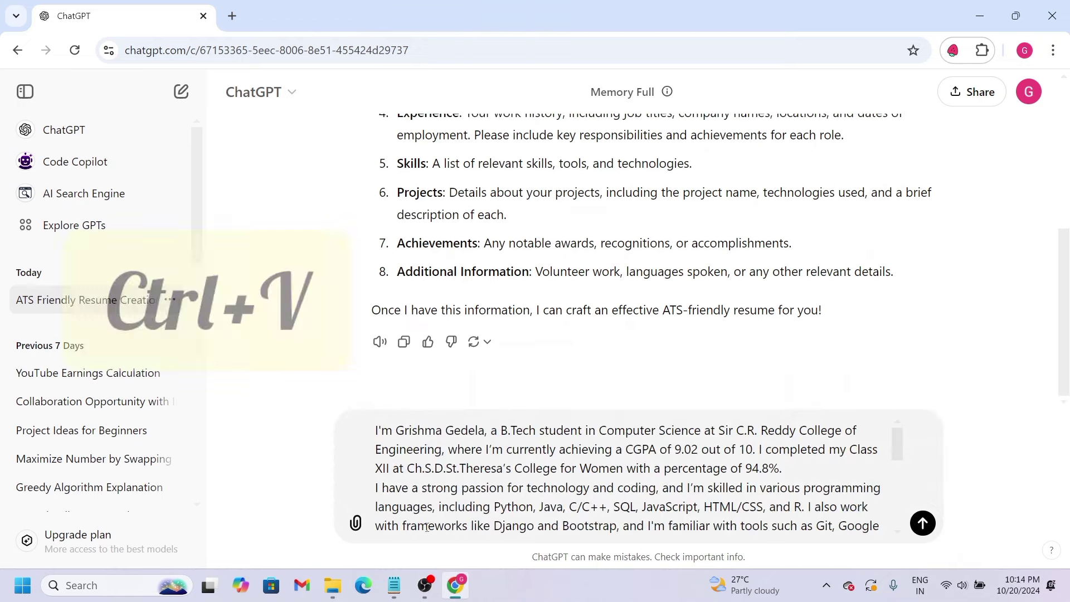
key("Return")
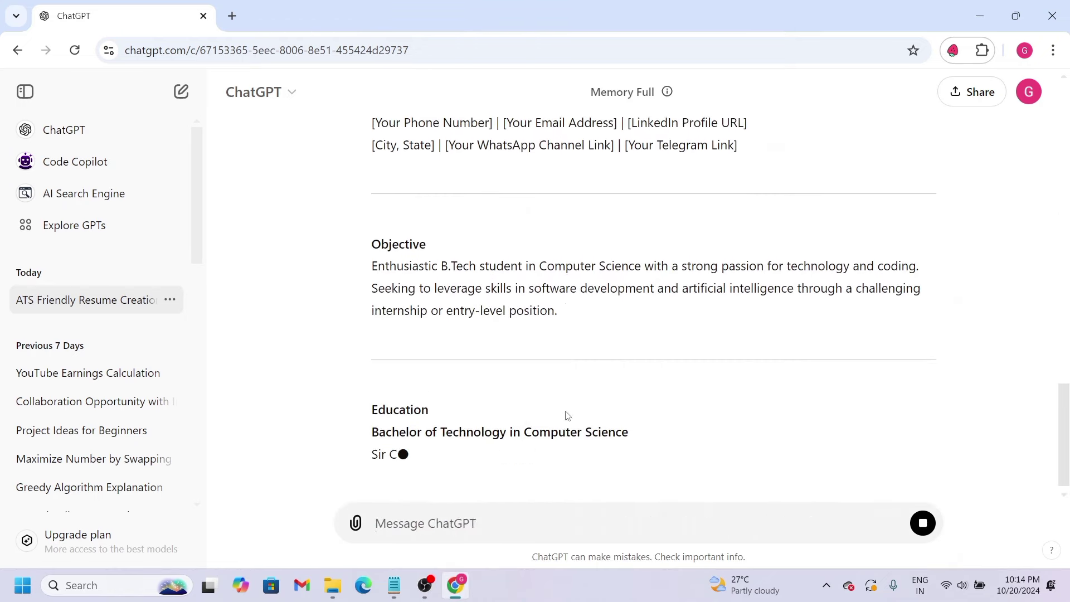
scroll(563, 415, "up", 3)
left_click_drag(370, 244, 788, 299)
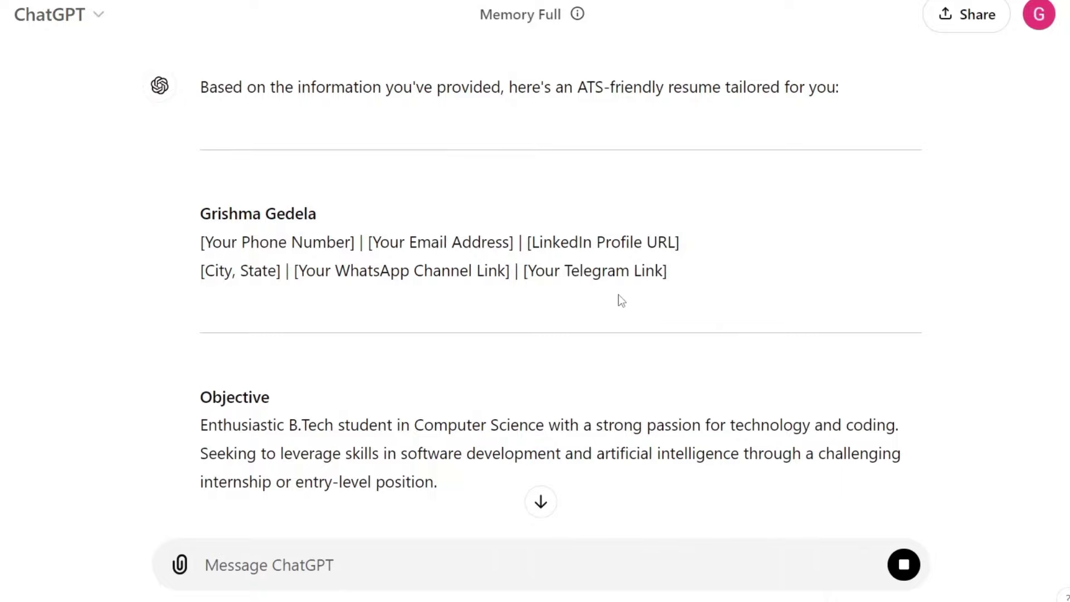
scroll(308, 226, "down", 2)
left_click_drag(199, 301, 507, 399)
scroll(507, 399, "down", 3)
scroll(505, 373, "down", 15)
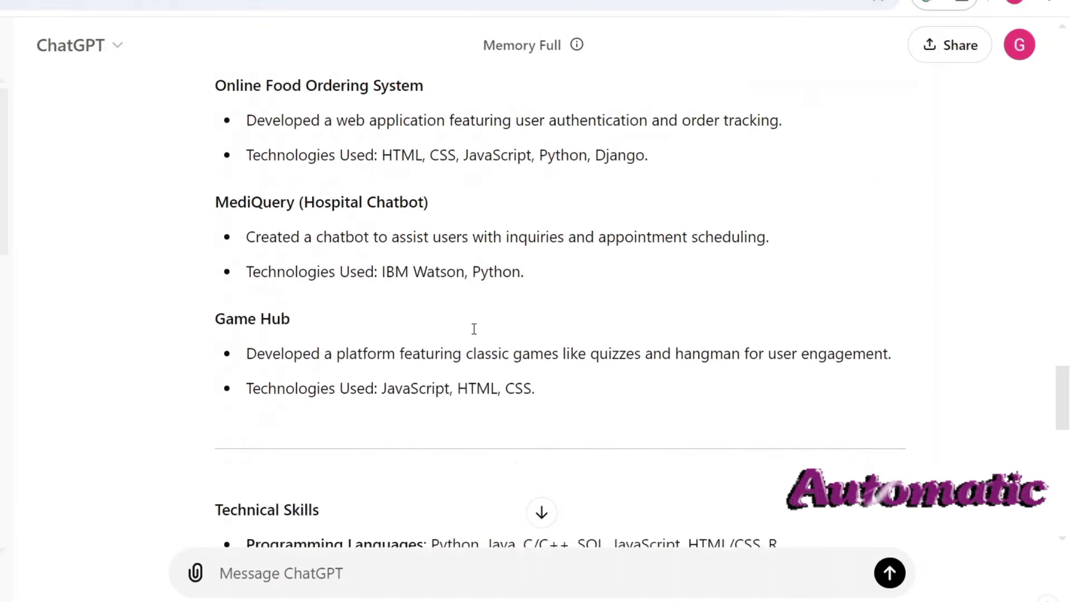
scroll(475, 329, "down", 5)
scroll(497, 279, "up", 5)
scroll(497, 279, "up", 3)
scroll(410, 323, "down", 3)
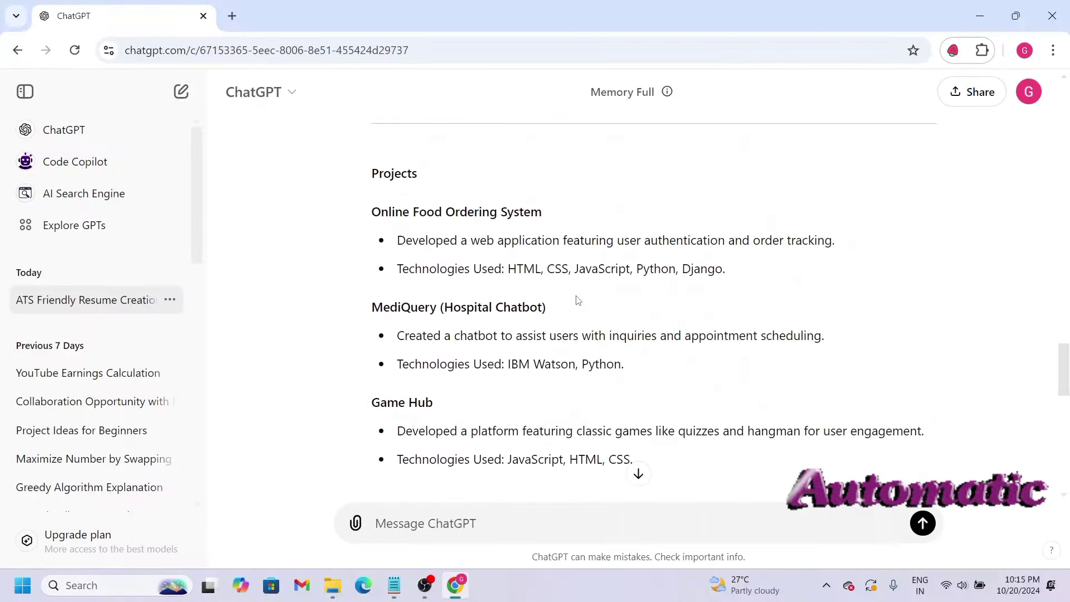
scroll(518, 319, "down", 6)
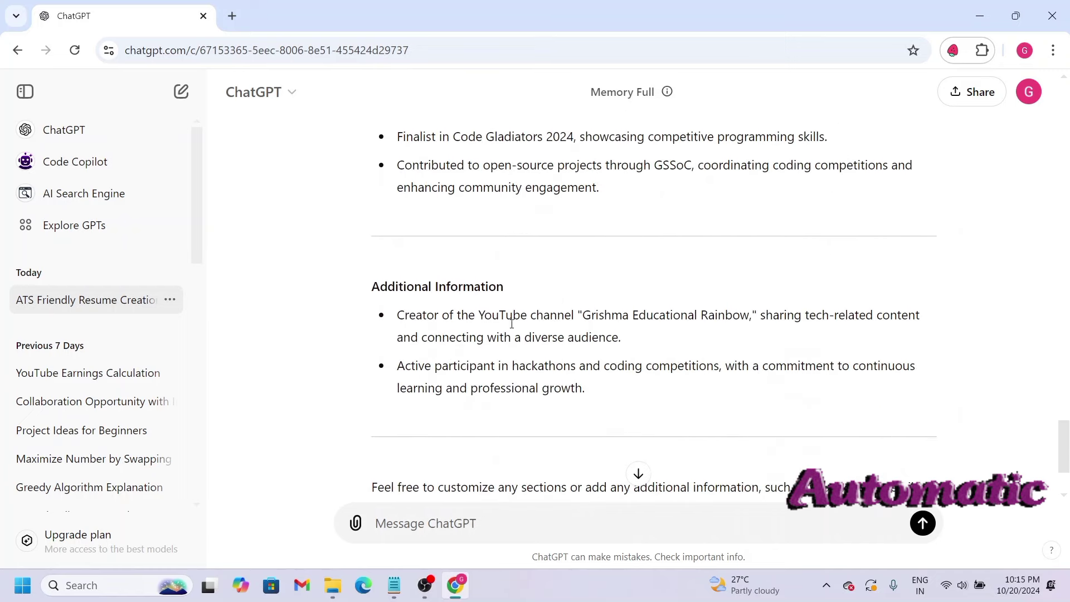
scroll(382, 216, "up", 1)
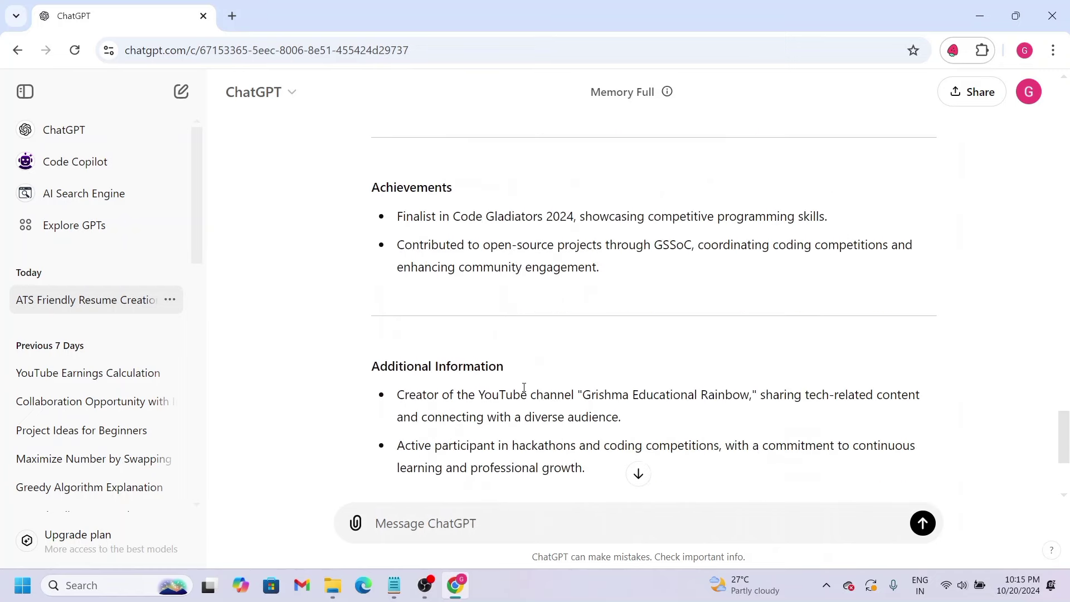
scroll(518, 383, "up", 12)
scroll(518, 312, "up", 10)
scroll(519, 310, "up", 5)
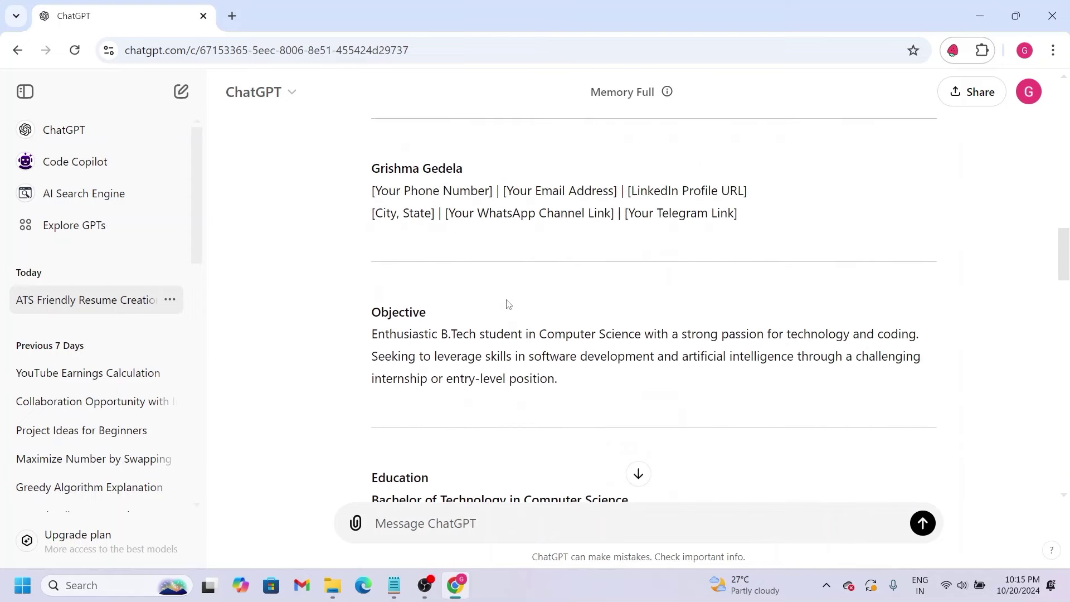
scroll(530, 318, "down", 1)
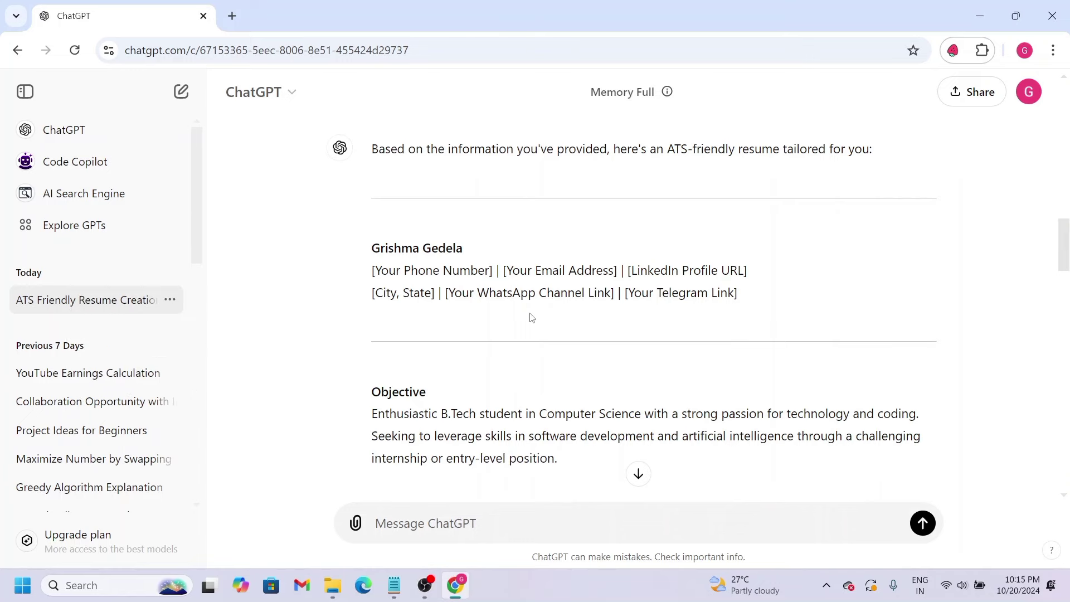
scroll(530, 318, "down", 1)
left_click_drag(377, 162, 772, 225)
left_click(745, 237)
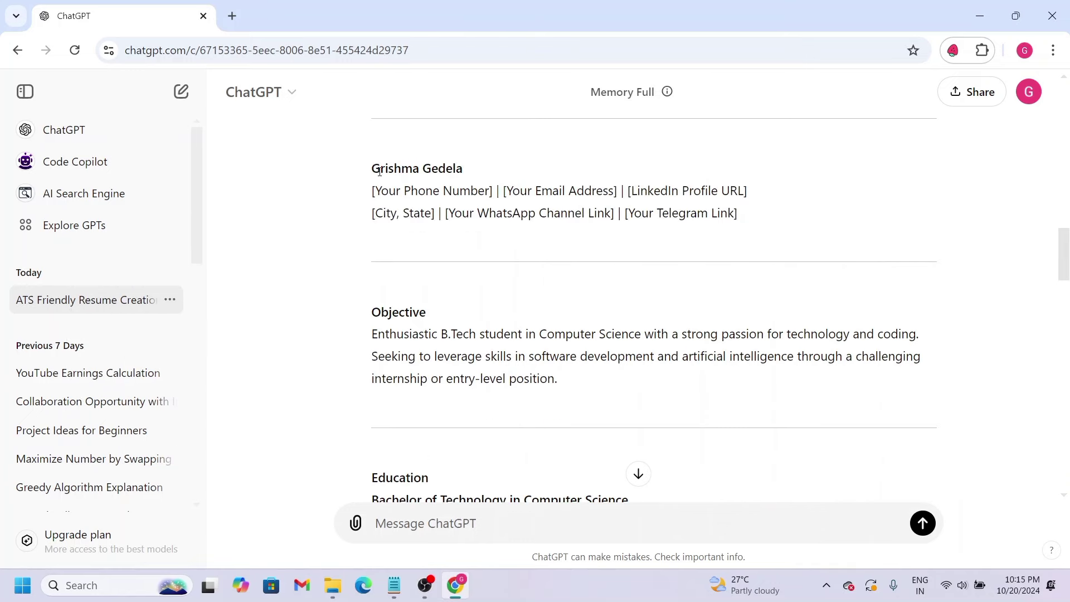
left_click_drag(375, 167, 752, 232)
left_click(752, 232)
right_click(482, 311)
left_click(346, 248)
left_click_drag(373, 317, 440, 313)
left_click(440, 314)
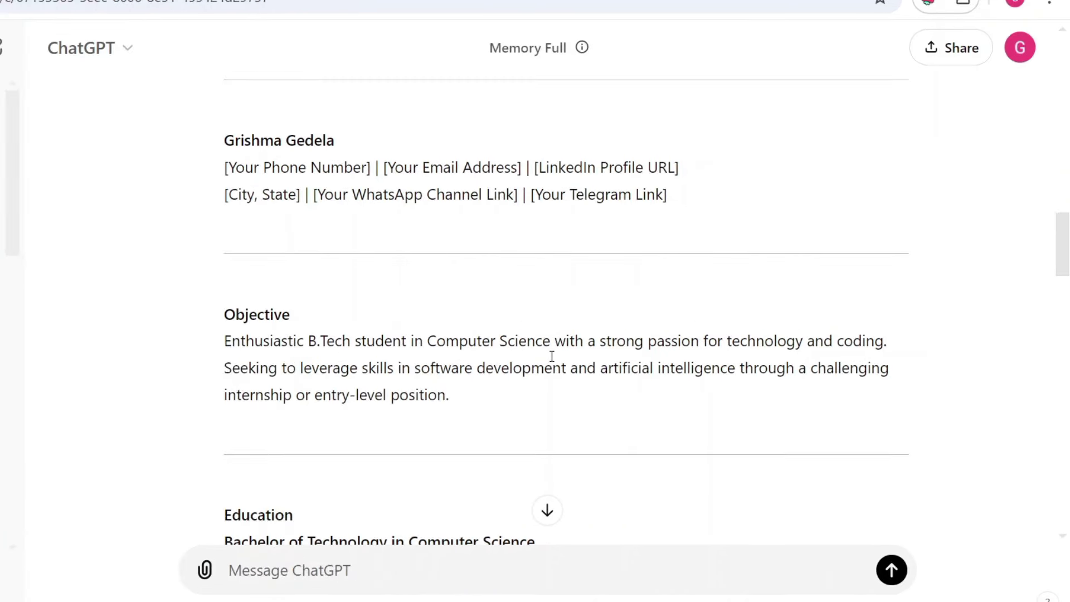
scroll(391, 366, "down", 5)
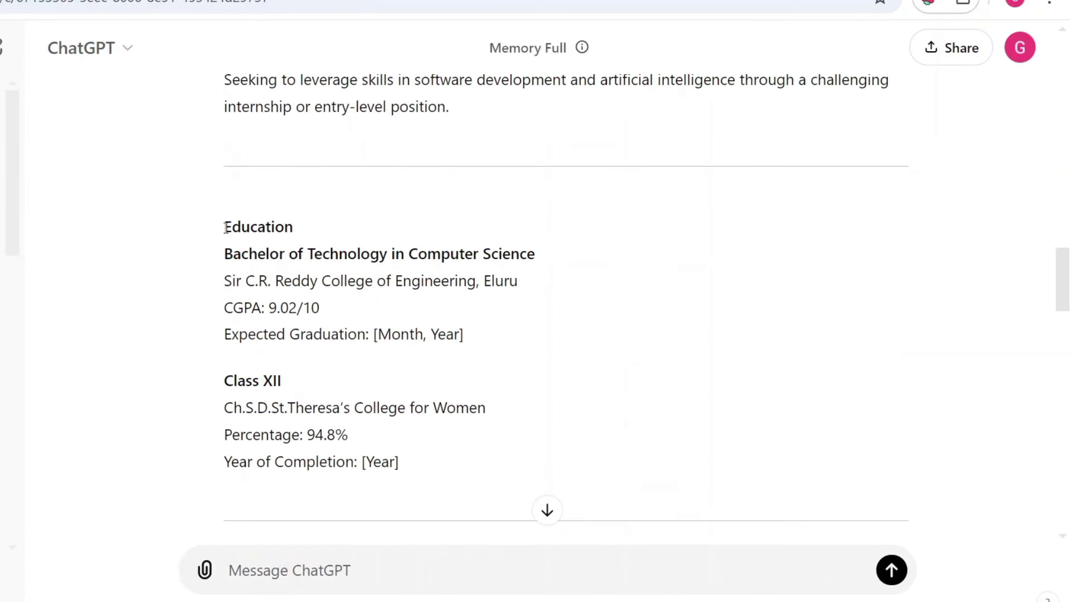
left_click_drag(230, 236, 418, 495)
left_click(443, 367)
scroll(442, 367, "down", 8)
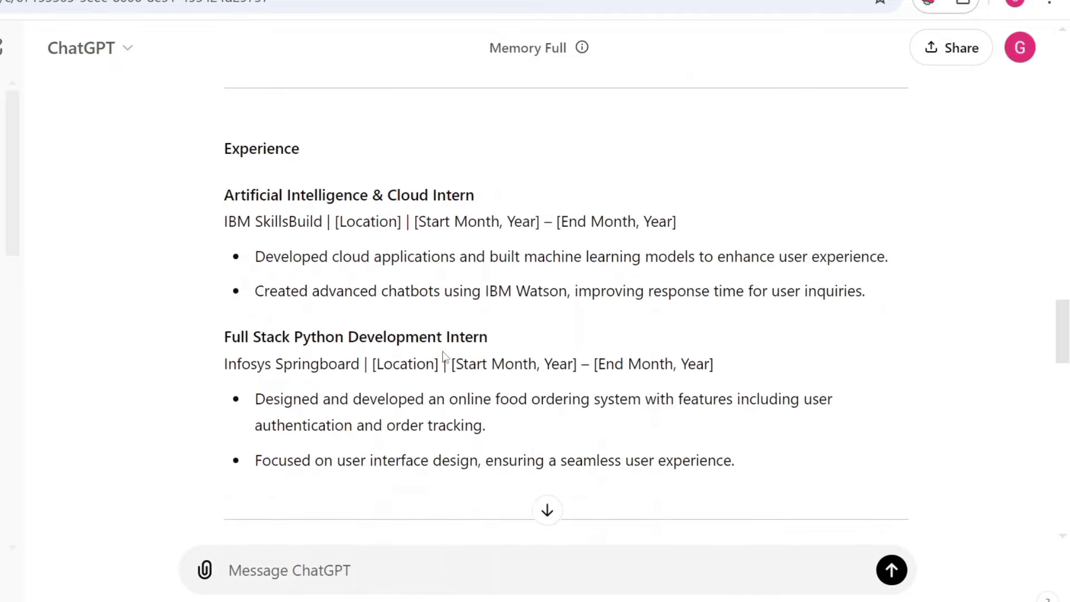
scroll(383, 275, "down", 15)
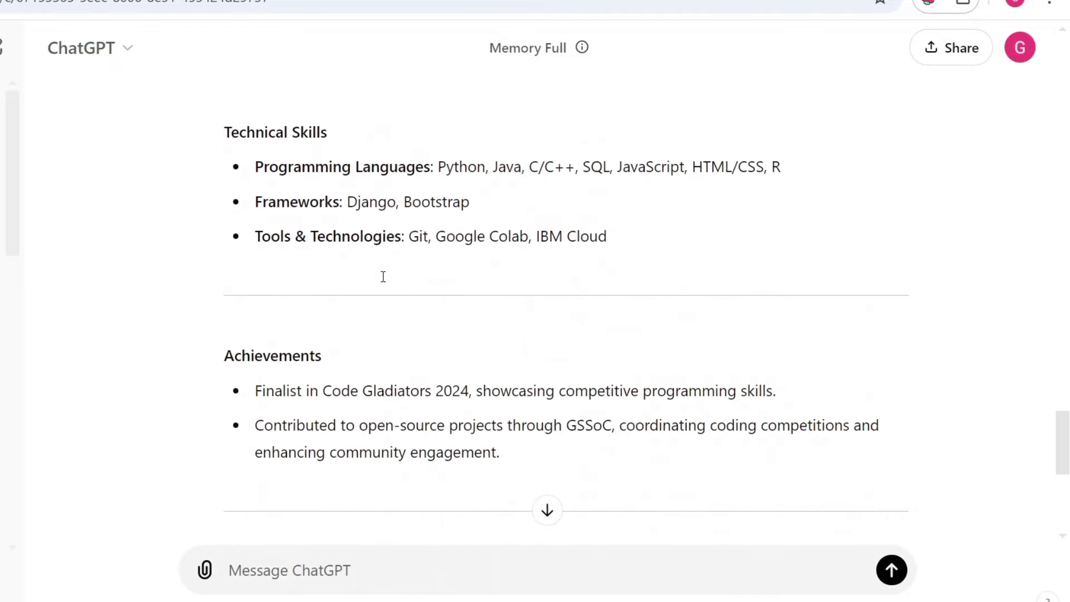
scroll(427, 394, "down", 8)
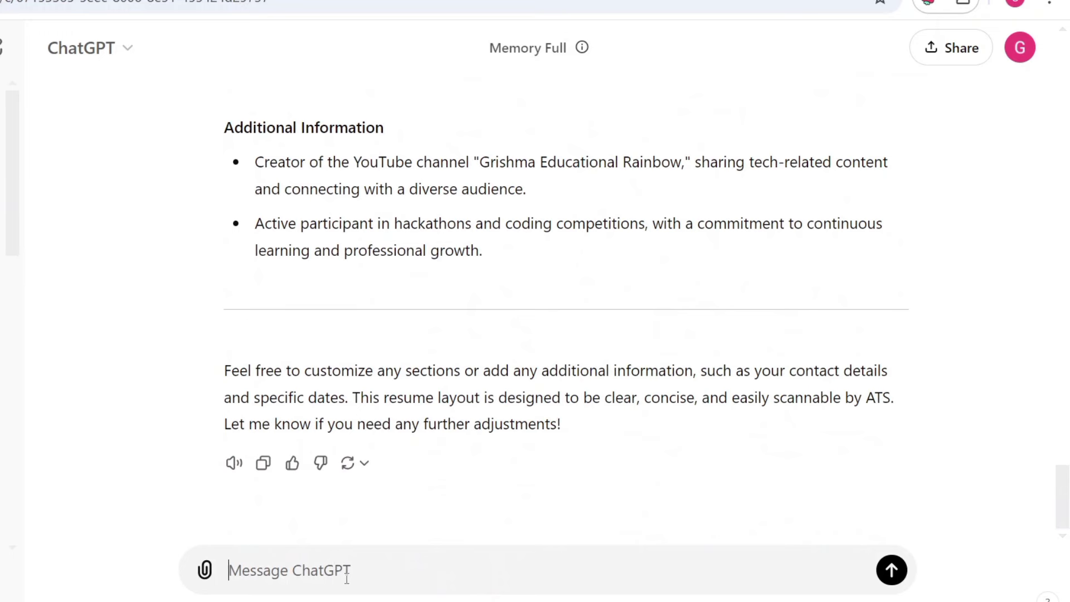
Request 'Give me in more effective and efficient way', then review the draft and select its Experience section
type("Give me in more effective and efficient way")
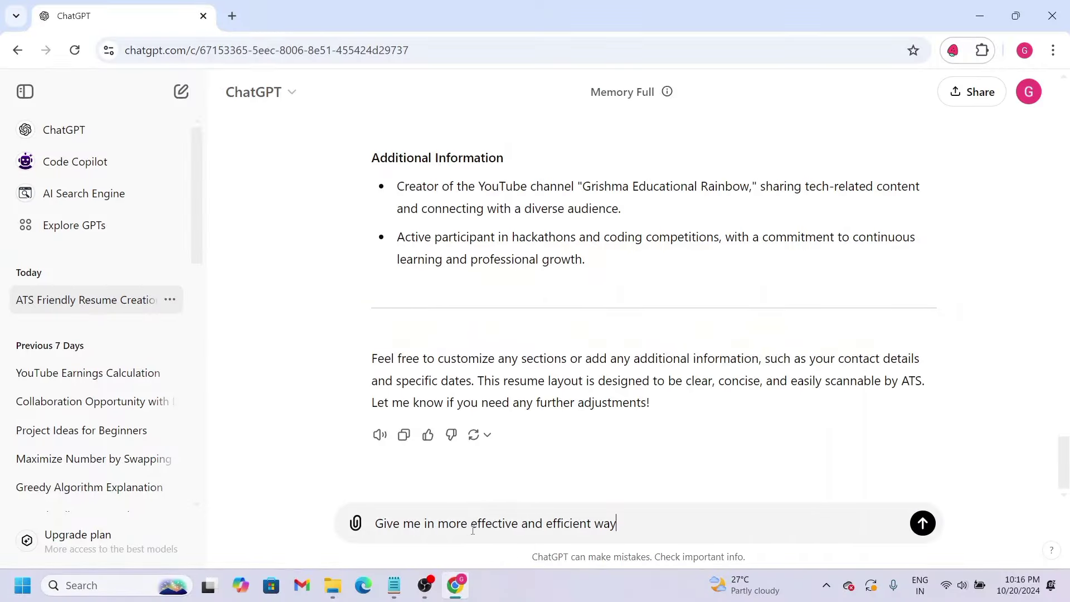
key("Return")
scroll(464, 315, "up", 3)
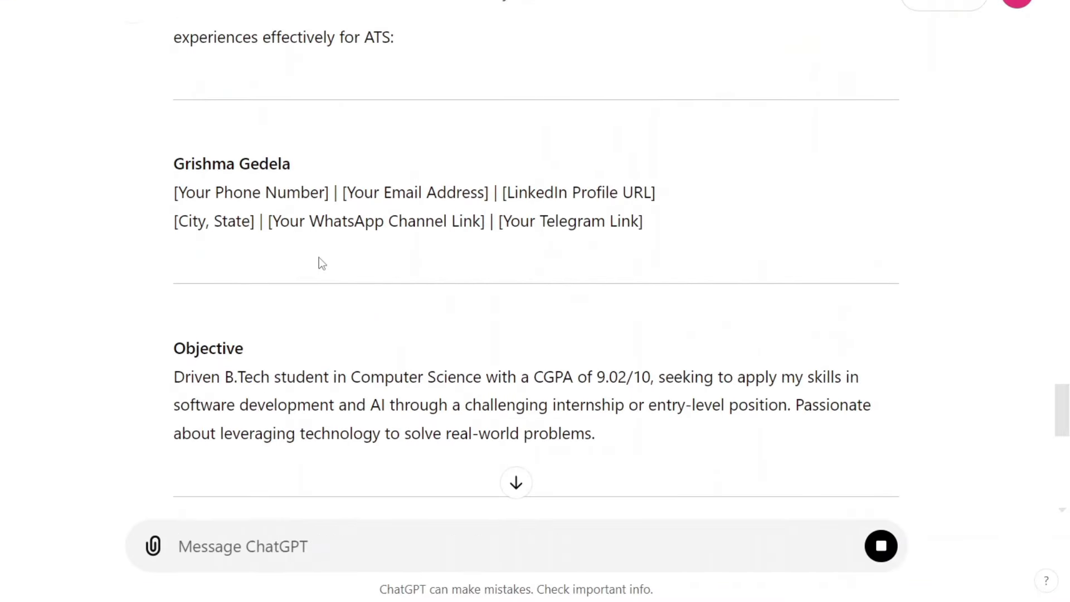
scroll(233, 268, "down", 2)
scroll(273, 196, "up", 4)
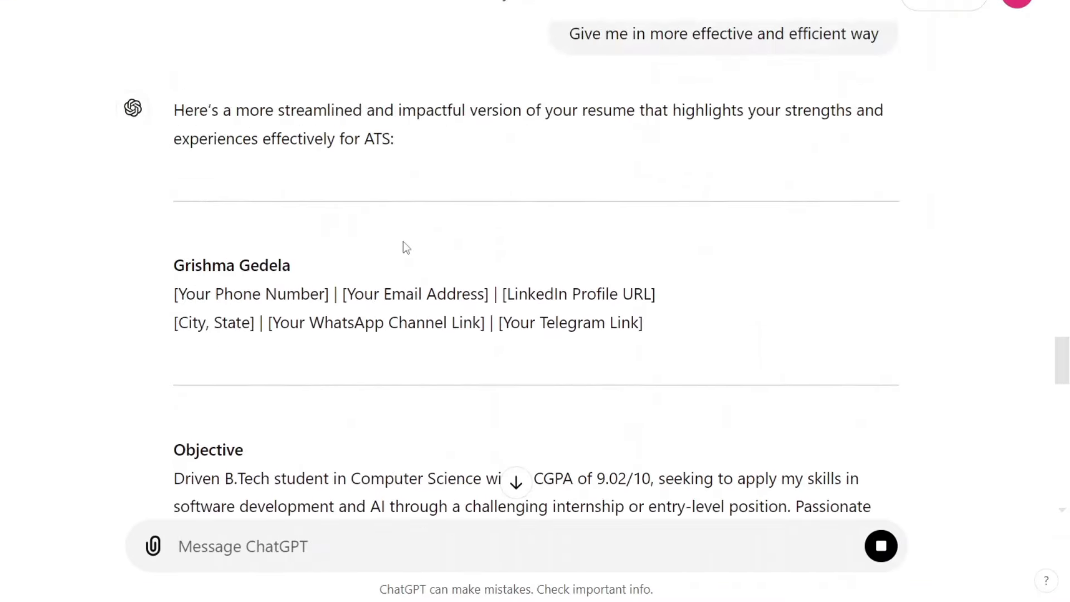
scroll(143, 276, "down", 4)
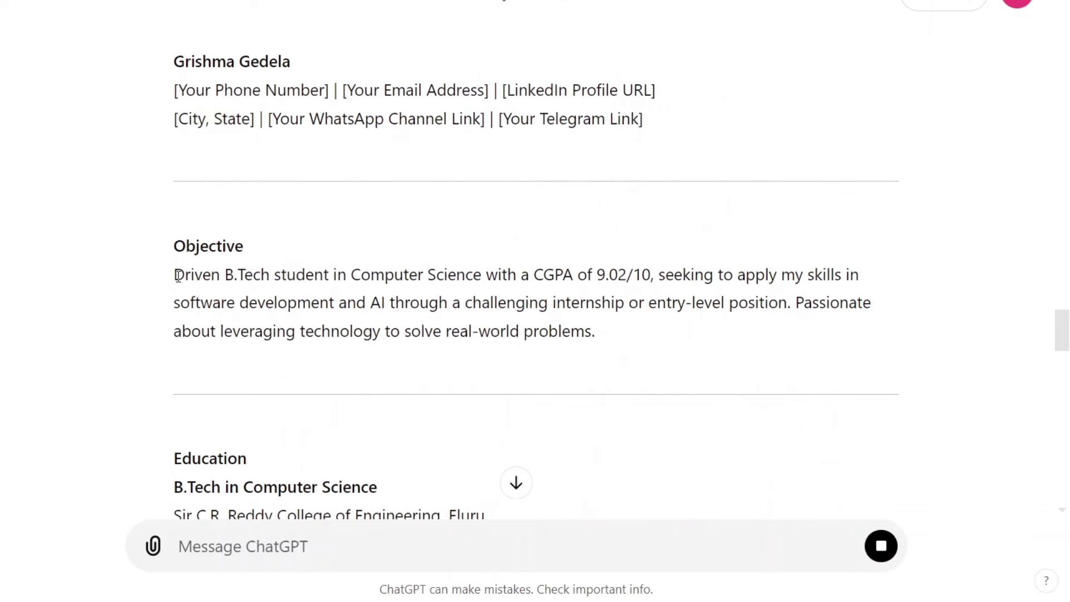
left_click_drag(177, 275, 617, 356)
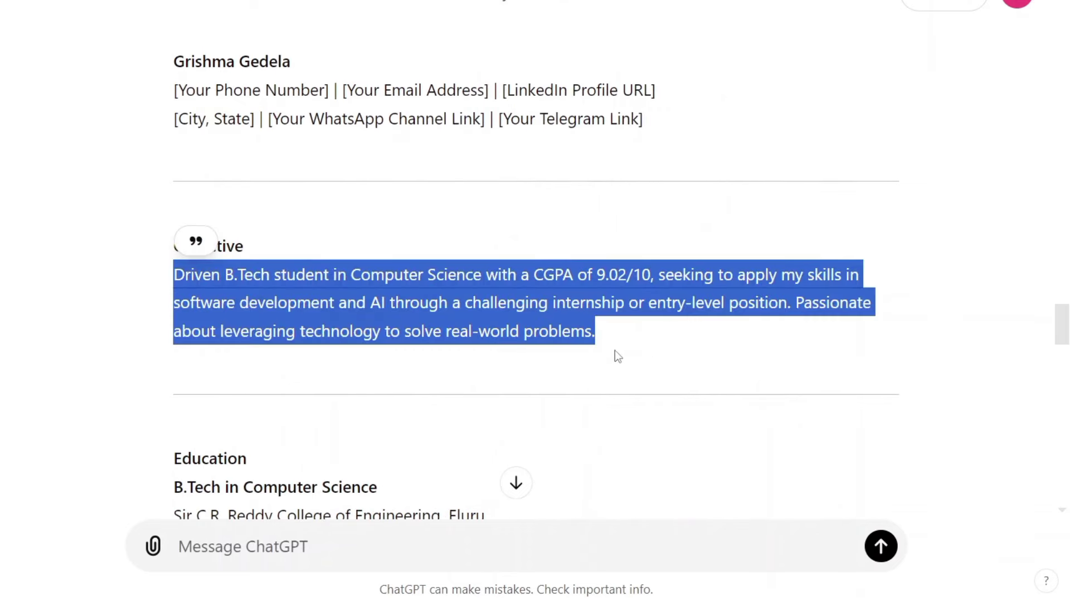
left_click(407, 331)
scroll(257, 242, "down", 5)
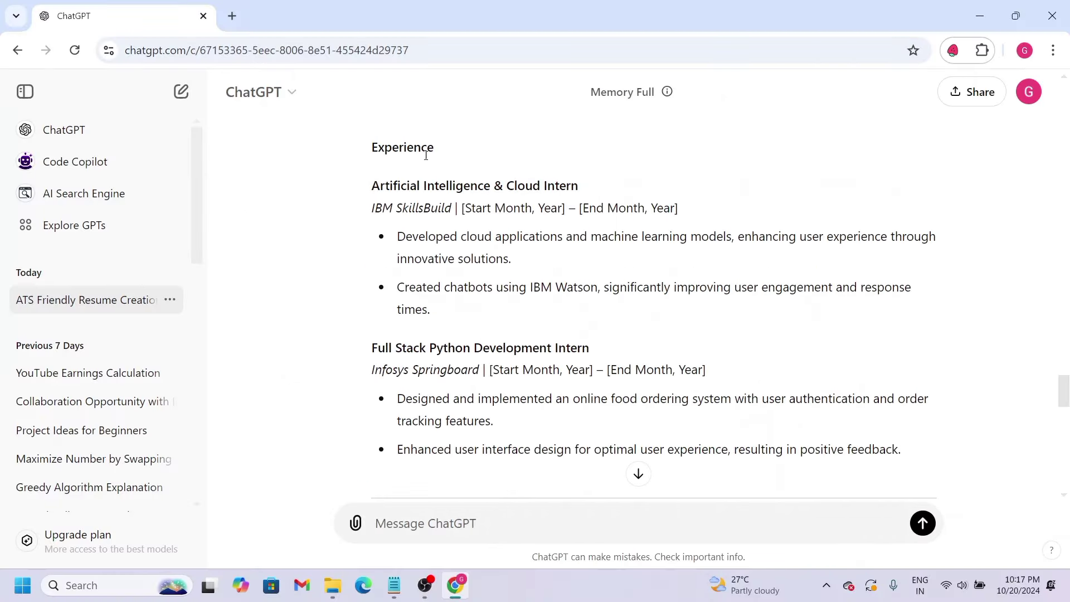
scroll(544, 273, "down", 8)
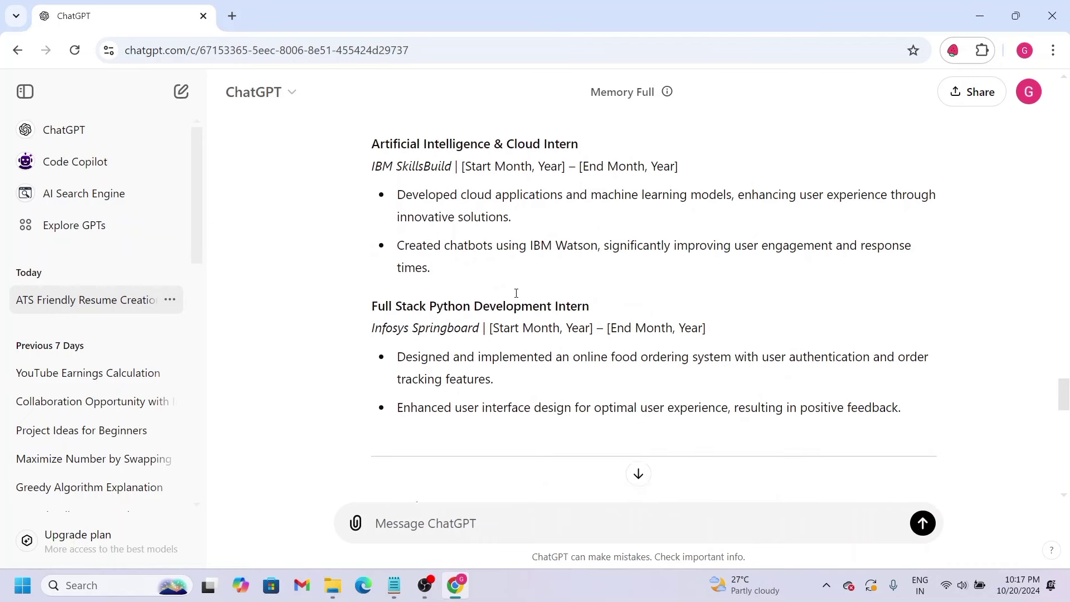
scroll(399, 281, "up", 8)
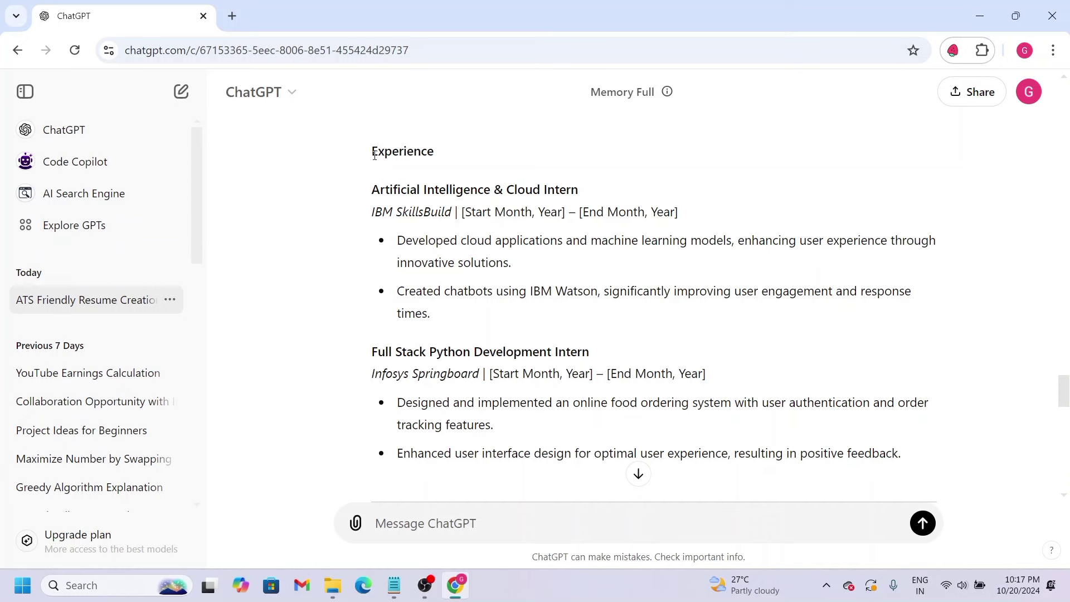
left_click_drag(372, 151, 922, 446)
key("ctrl+c")
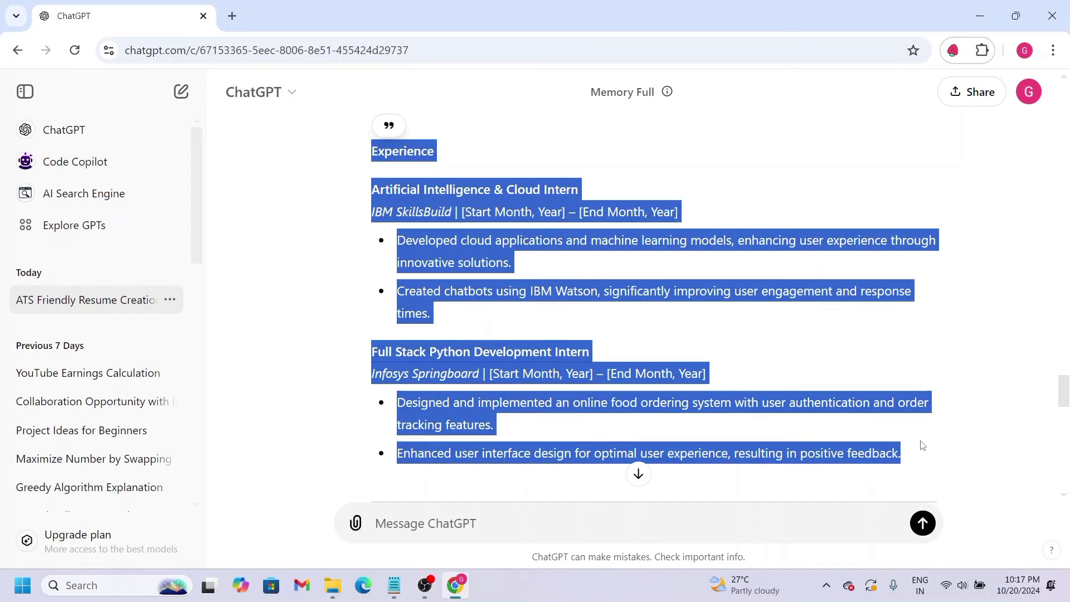
Paste the Experience section into a prompt adding 'GIVE ME MORE MATTER AND ADD SOME MORE POINTS TO LOOK BETTER.'
left_click(622, 533)
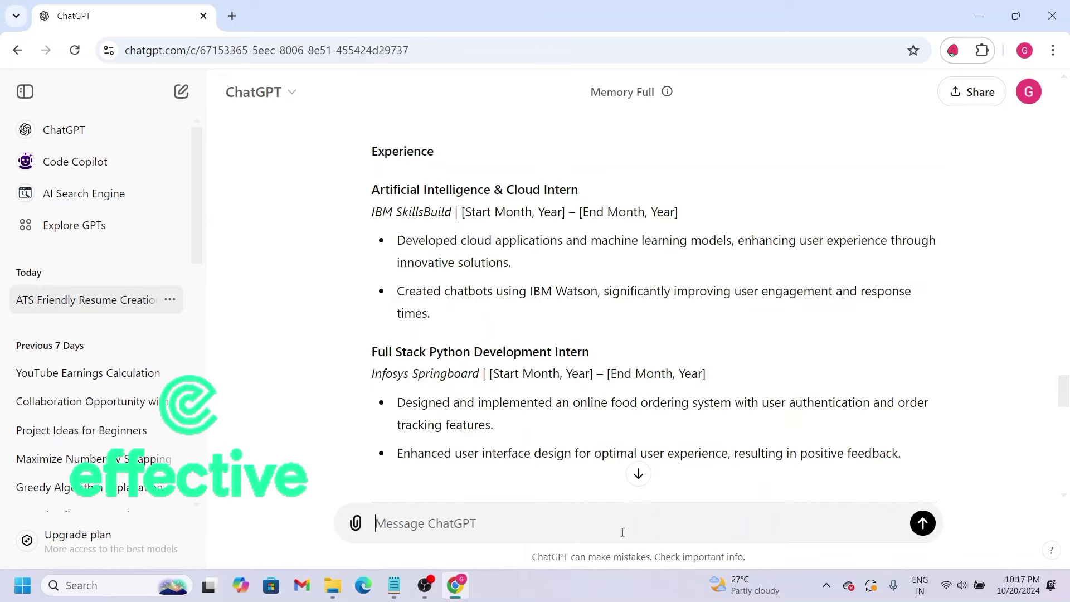
key("ctrl+v")
key("shift+Return")
type("GIVE ME MORE MATTER AND ADD SOME MORE POINT")
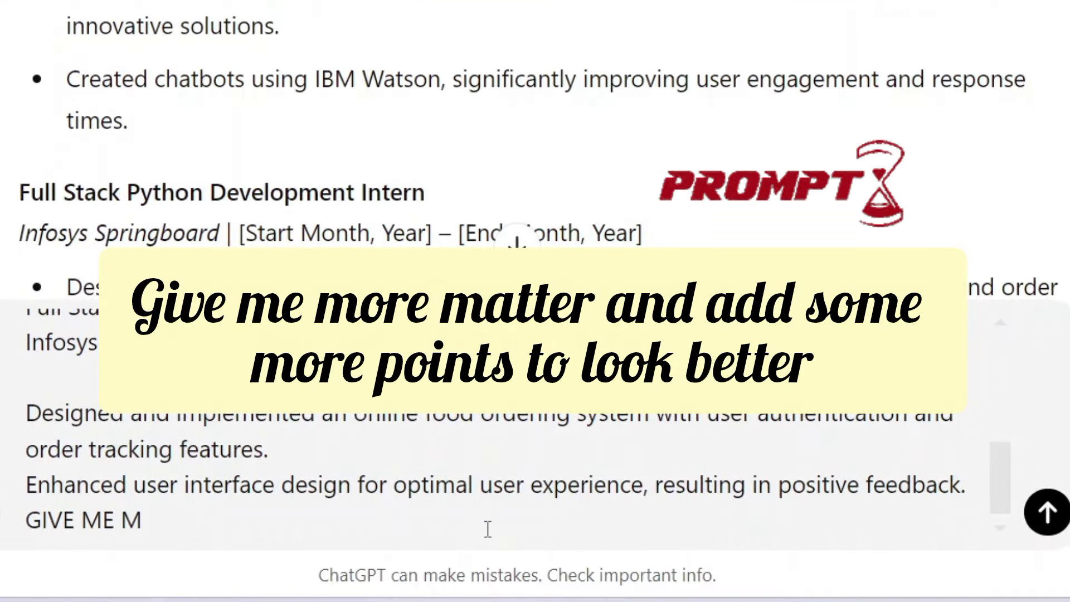
type("S TO LOOK BETTER.")
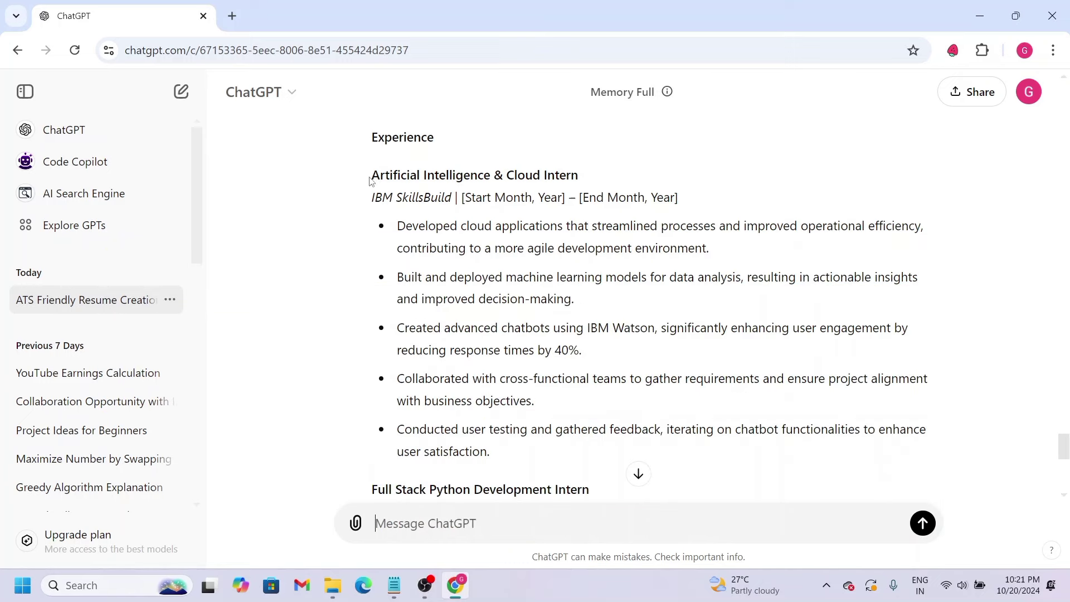
Review the expanded first internship entry and its added bullet points
left_click_drag(375, 176, 594, 311)
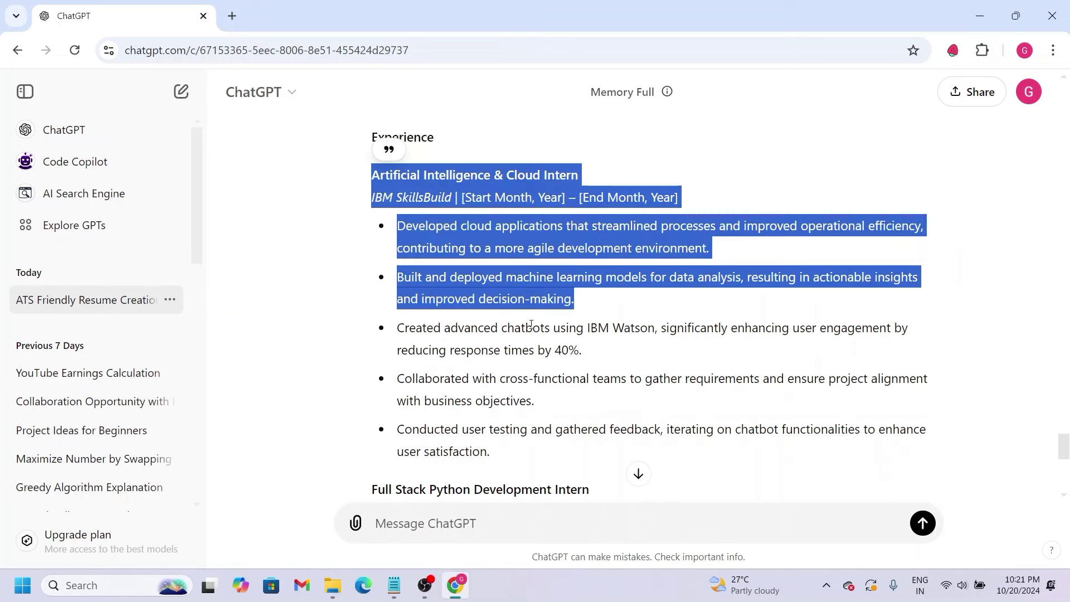
left_click(580, 321)
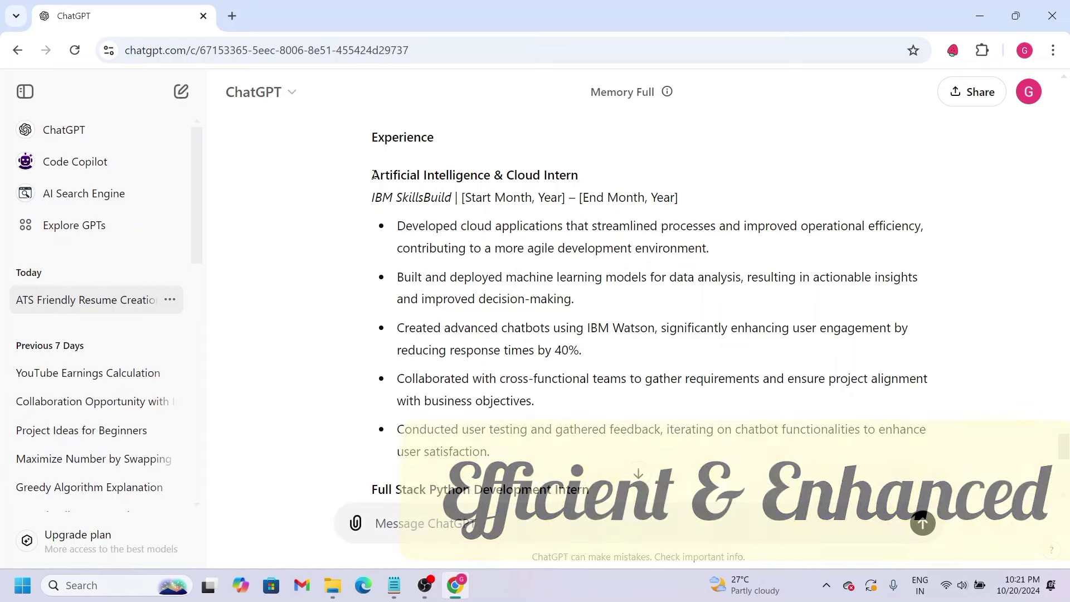
left_click_drag(374, 175, 500, 453)
left_click(502, 453)
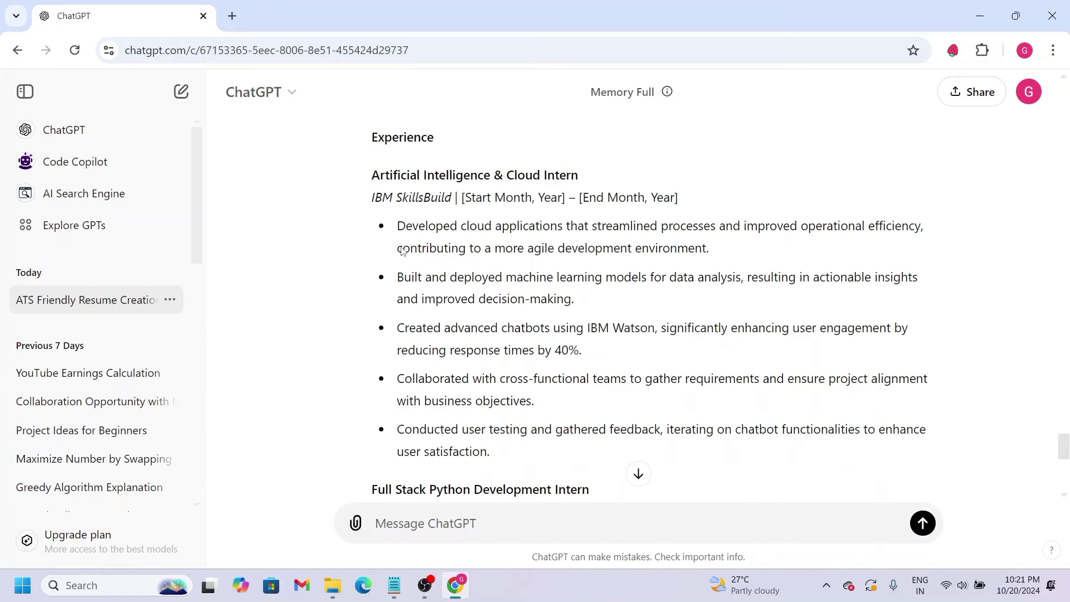
scroll(459, 314, "down", 8)
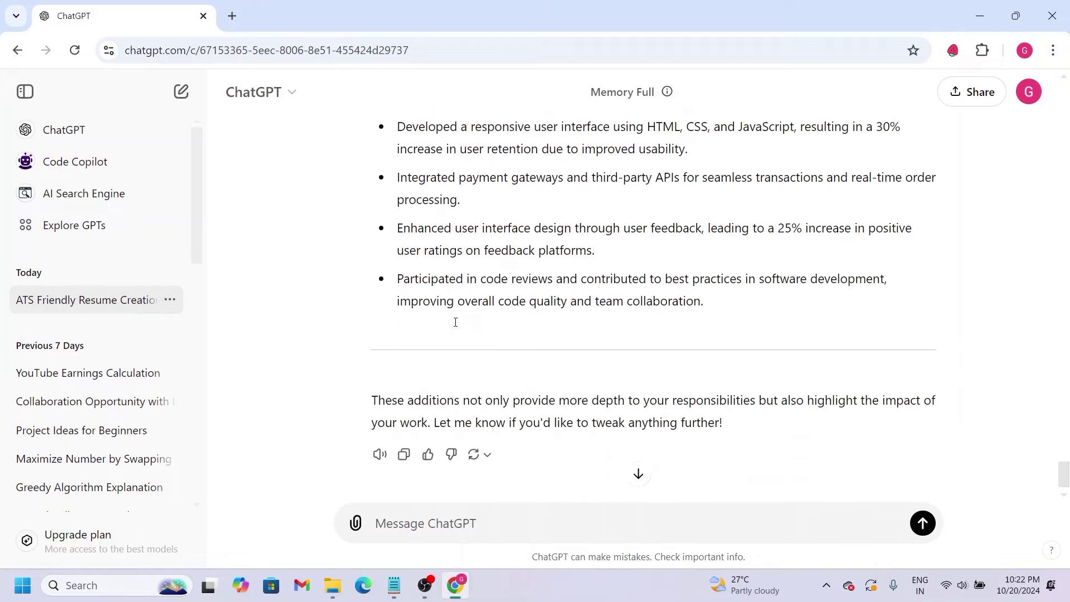
scroll(452, 295, "up", 3)
scroll(450, 287, "up", 15)
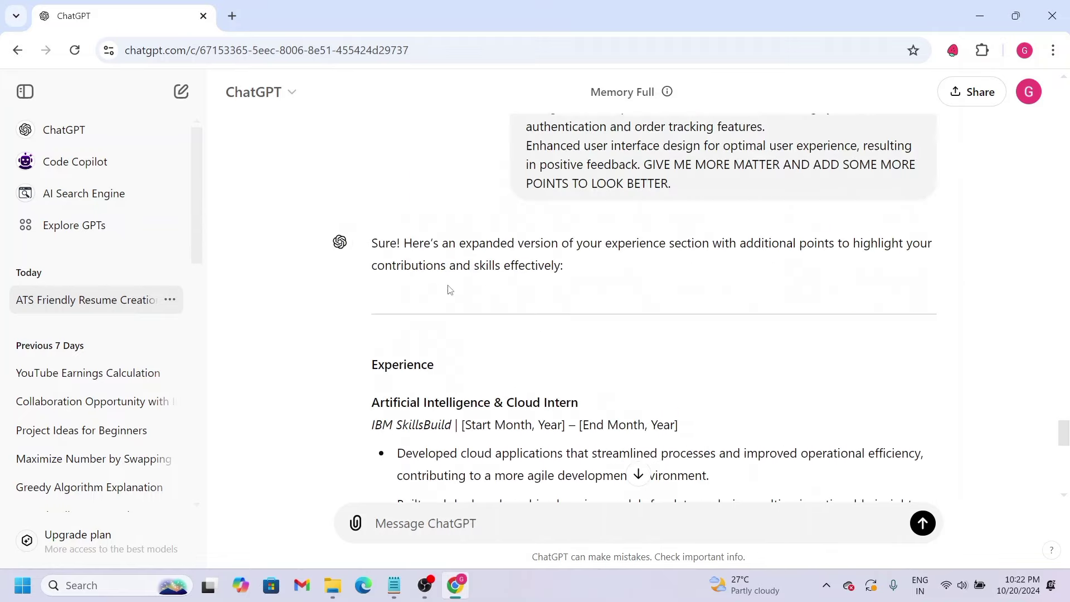
scroll(451, 283, "down", 1)
scroll(450, 282, "down", 15)
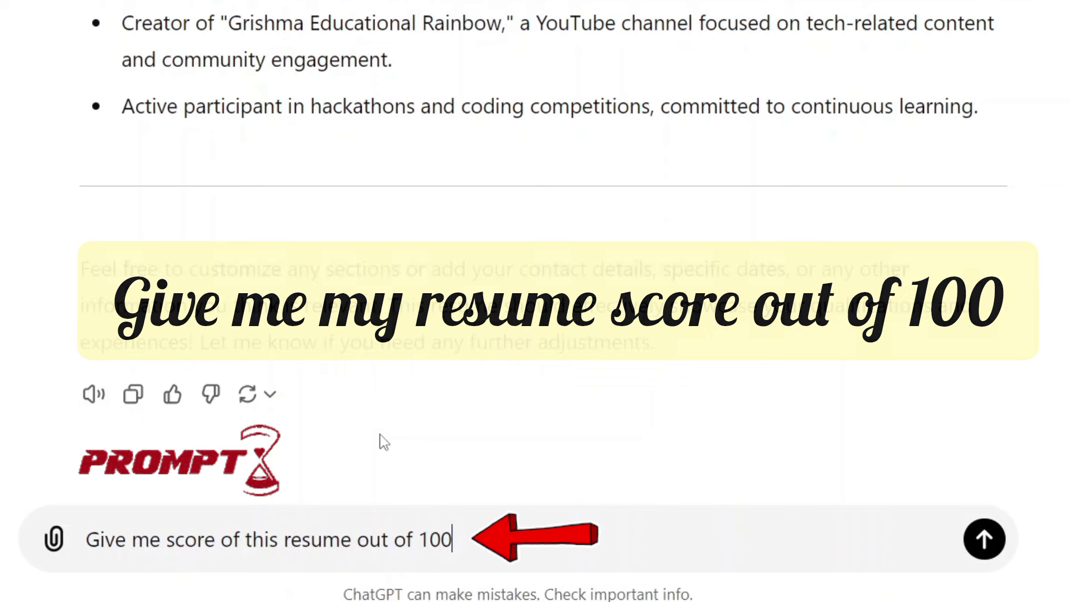
Send the scoring request and check the breakdown: Formatting 20/20, Overall Impact 15/20, overall 95/100
key("Return")
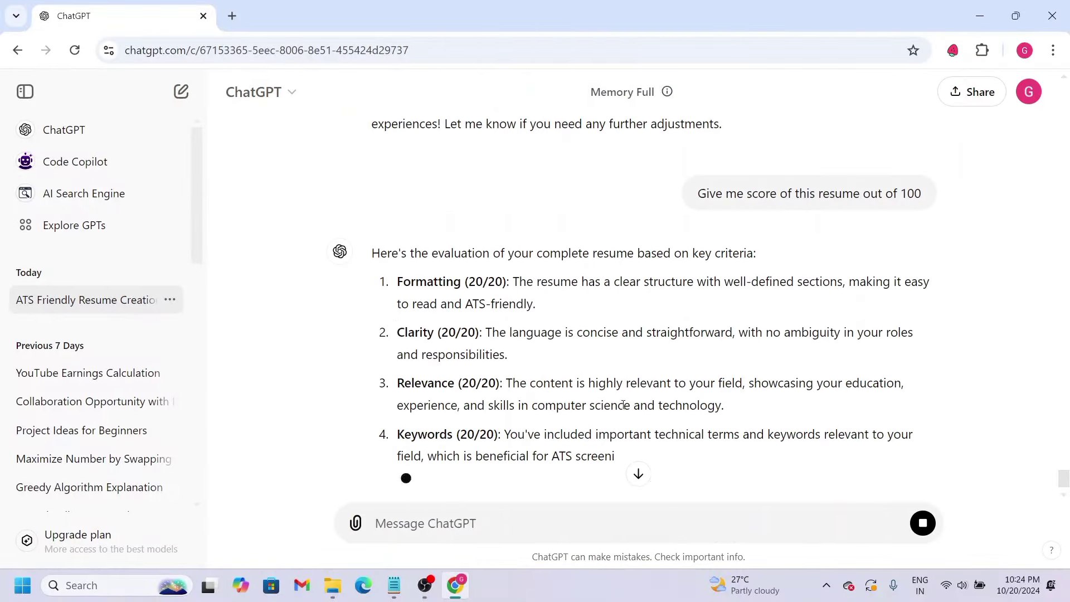
scroll(452, 369, "up", 3)
scroll(637, 470, "down", 2)
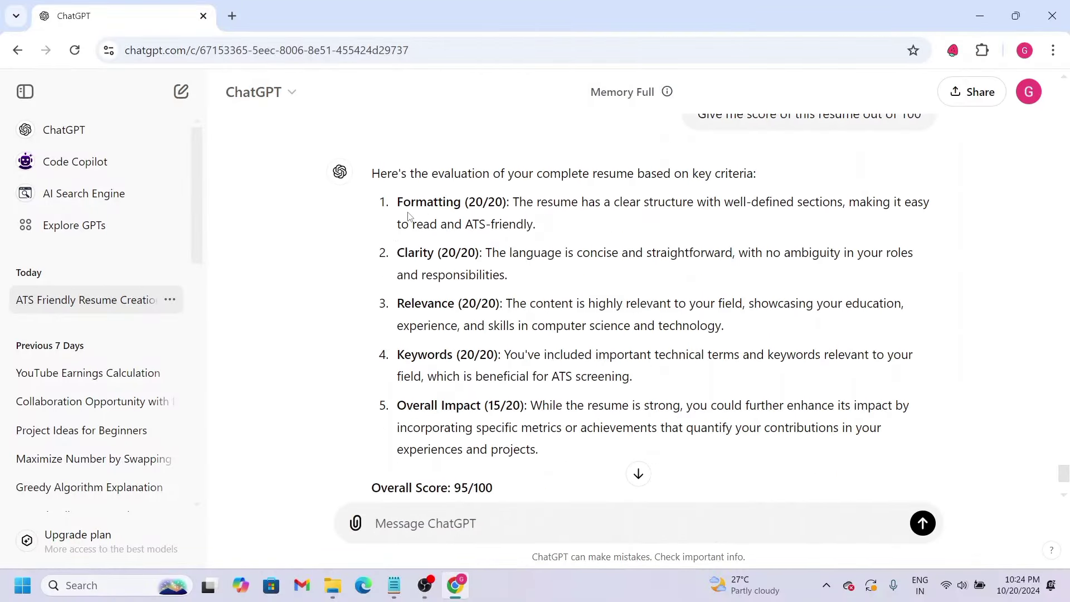
left_click_drag(399, 202, 506, 202)
left_click(434, 327)
scroll(446, 368, "down", 3)
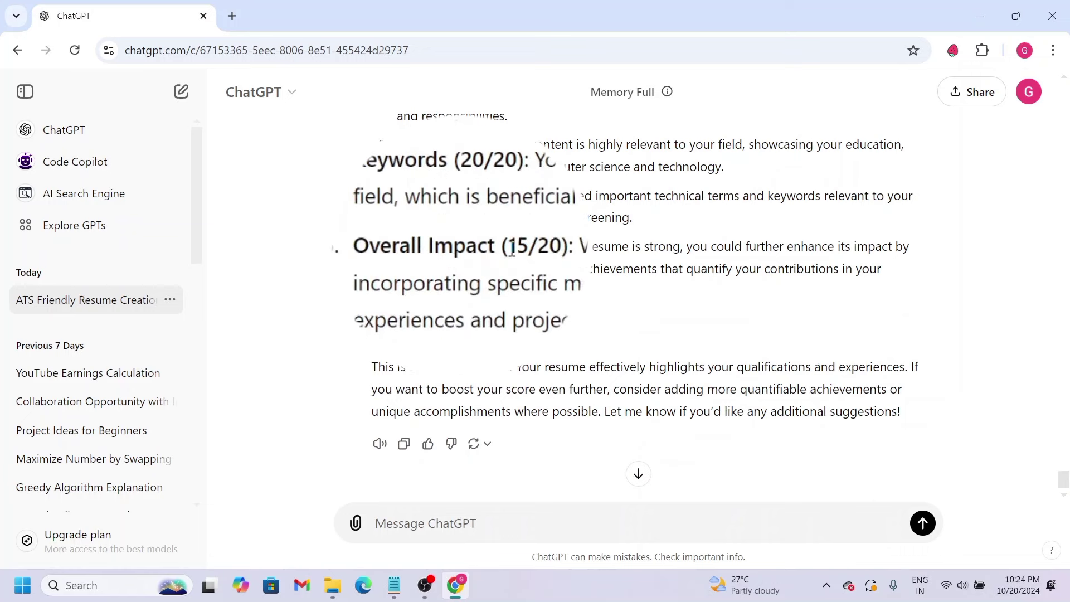
left_click_drag(512, 249, 563, 249)
left_click(392, 266)
left_click_drag(397, 247, 541, 291)
left_click(425, 524)
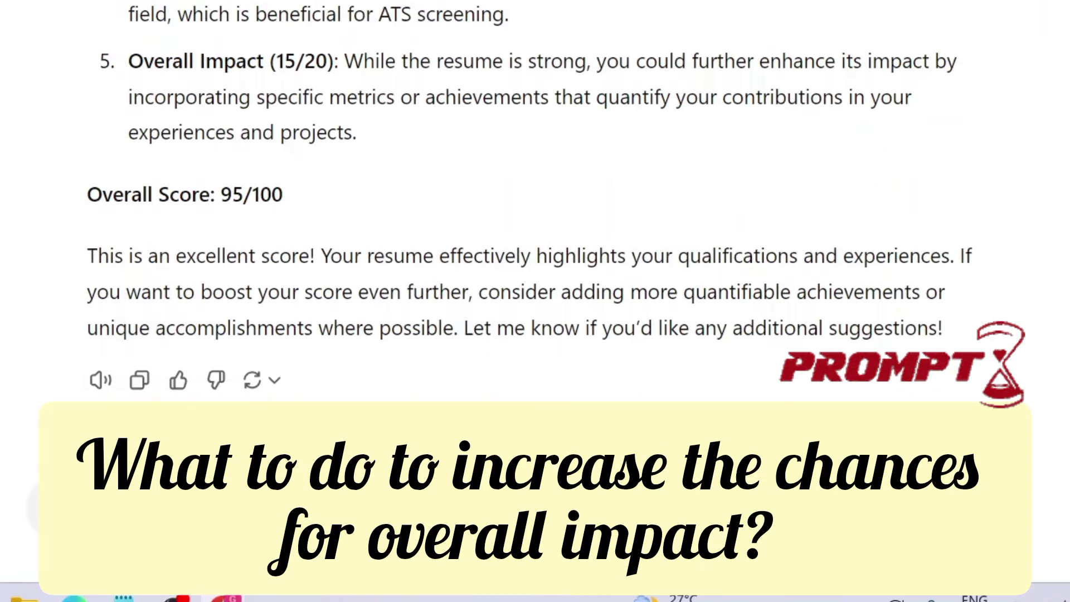
Ask how to improve overall impact and read the first strategies, including Quantify Achievements
key("Return")
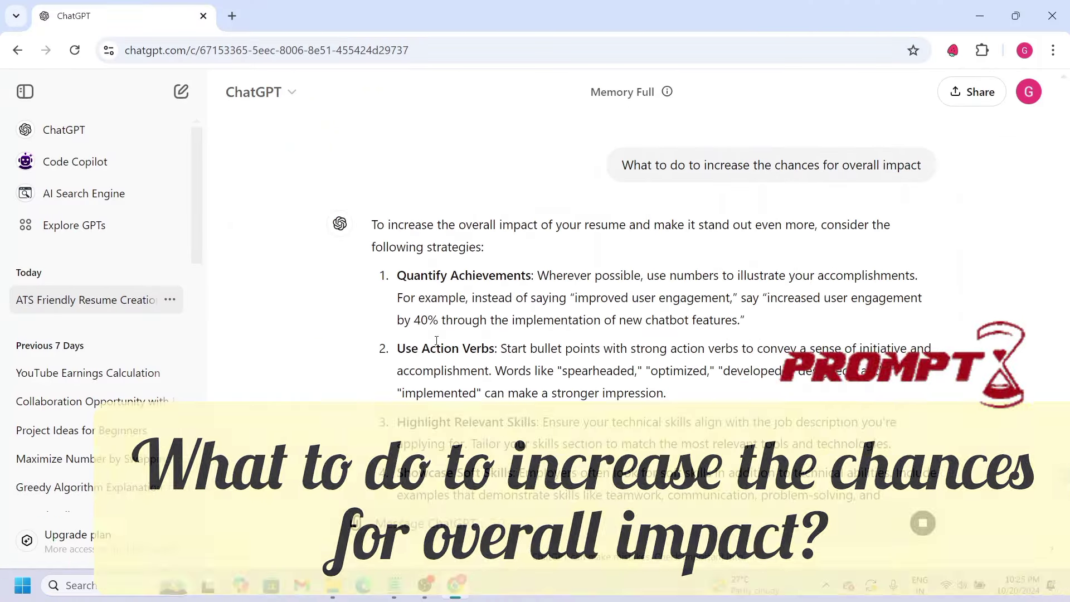
scroll(418, 251, "down", 1)
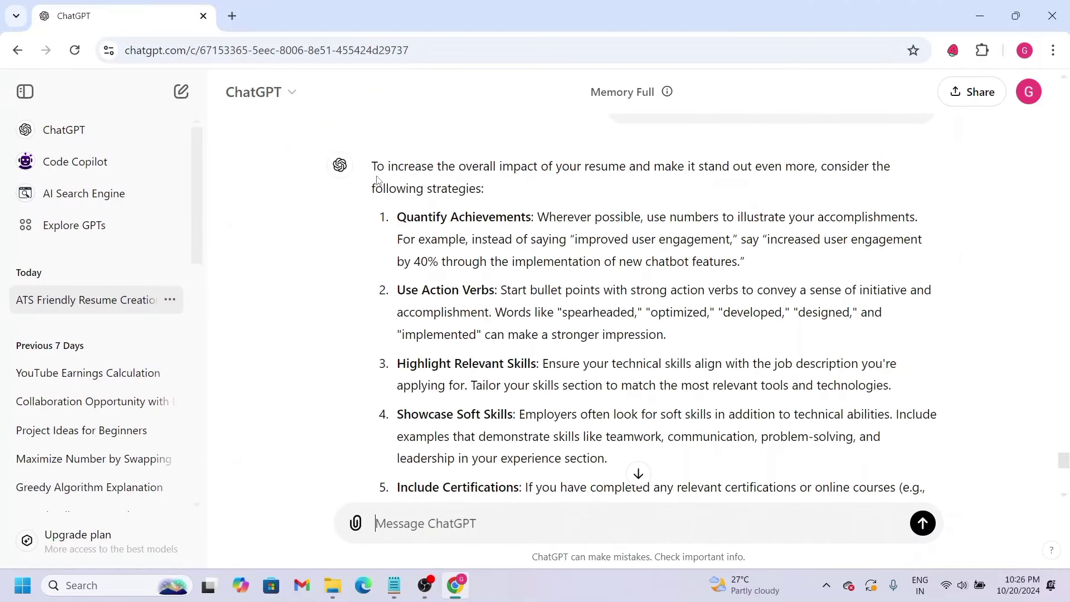
left_click_drag(374, 165, 724, 334)
left_click(408, 250)
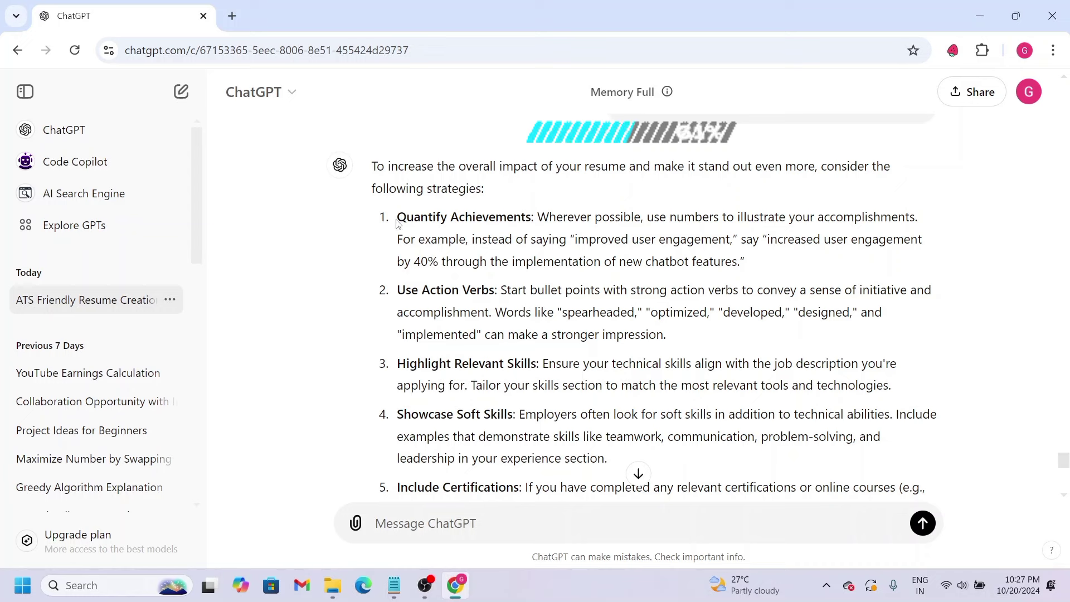
left_click_drag(397, 218, 768, 271)
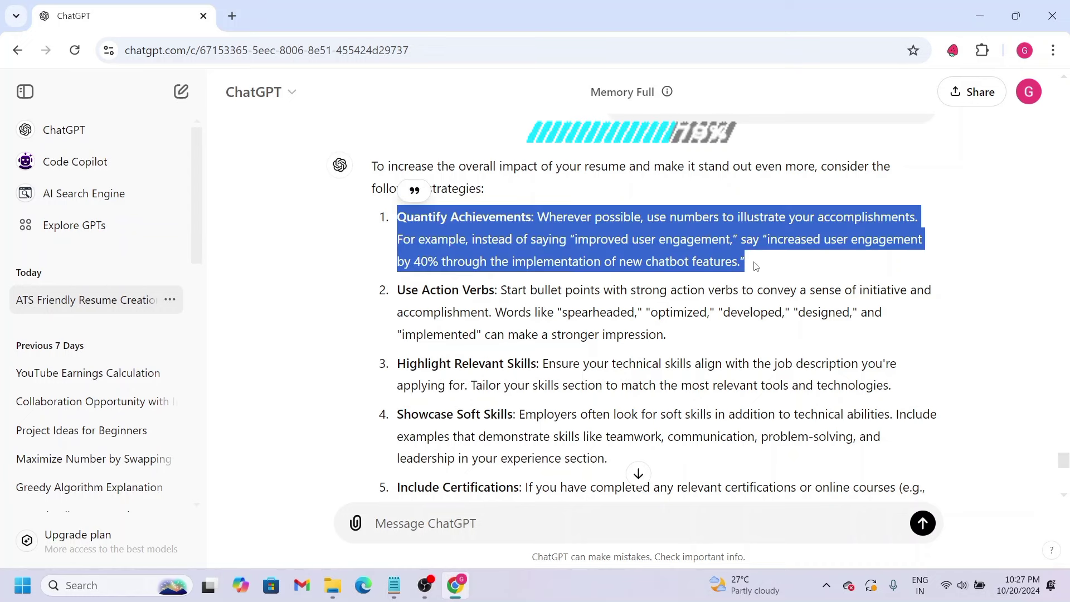
left_click(506, 239)
left_click_drag(410, 217, 747, 263)
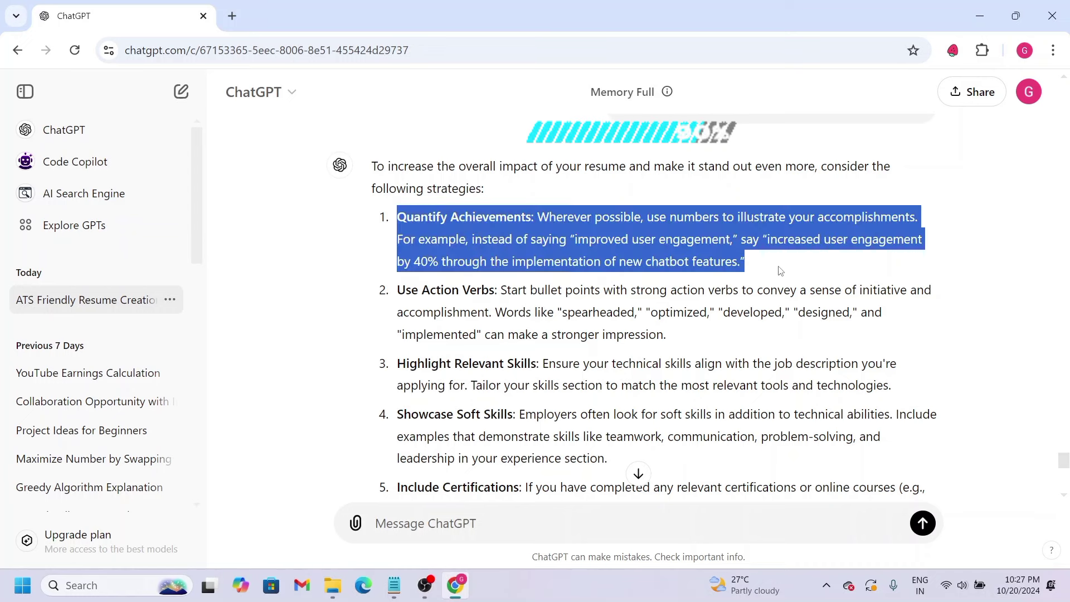
left_click(609, 288)
Read the remaining tips through Focus on Results and the closing advice, ready to reply
scroll(610, 289, "down", 1)
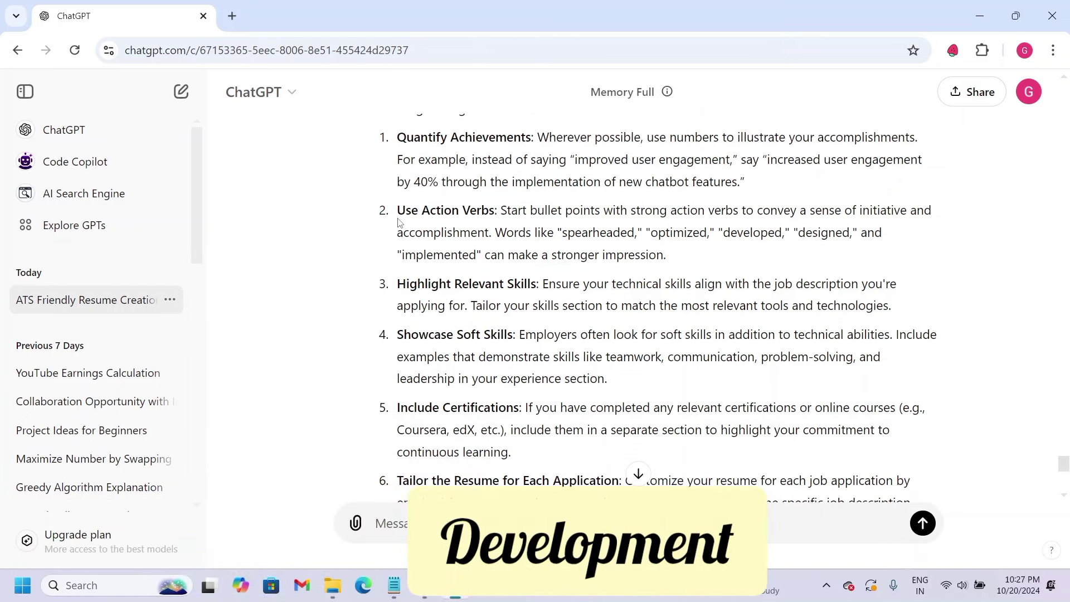
scroll(491, 269, "down", 2)
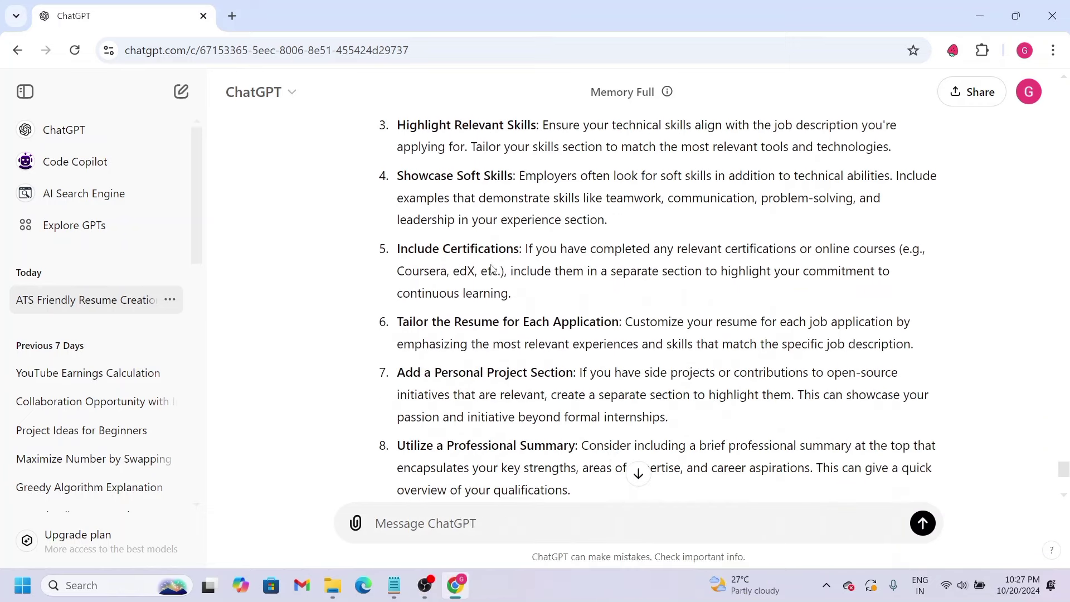
scroll(486, 249, "up", 1)
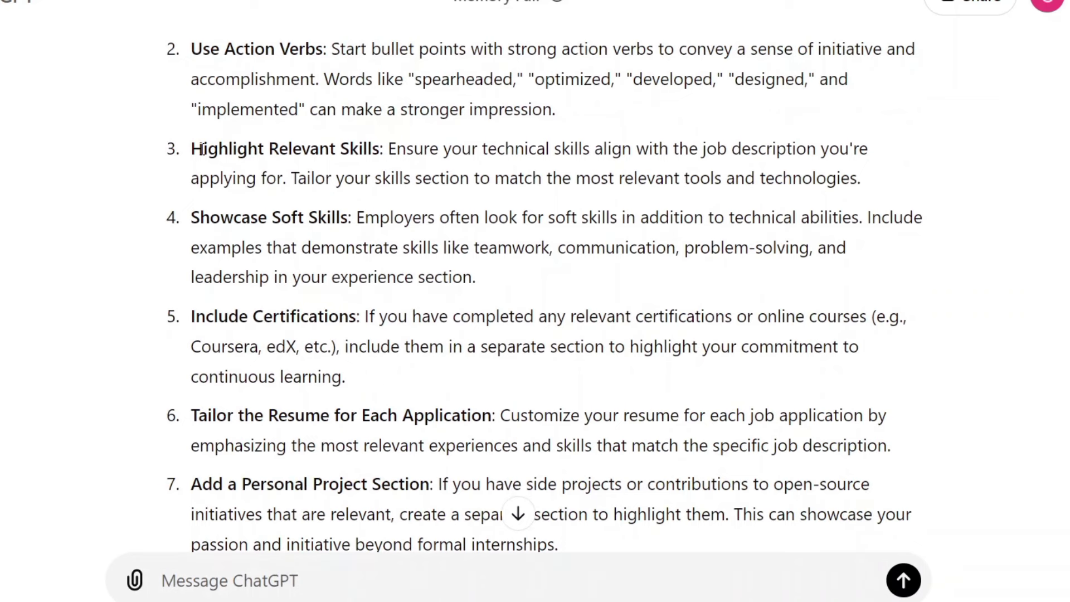
scroll(282, 348, "down", 3)
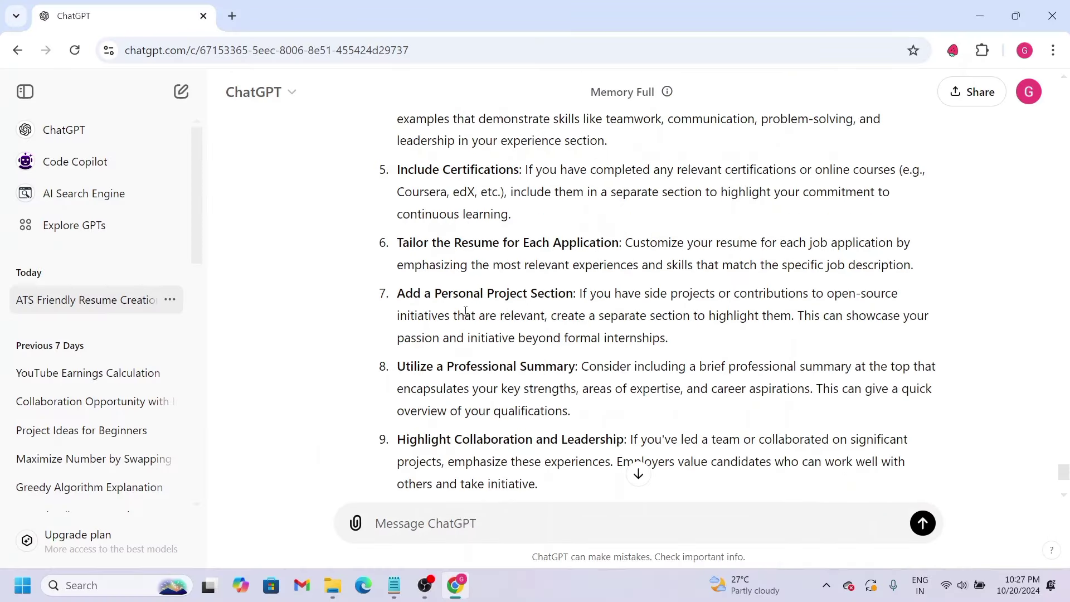
scroll(468, 312, "down", 4)
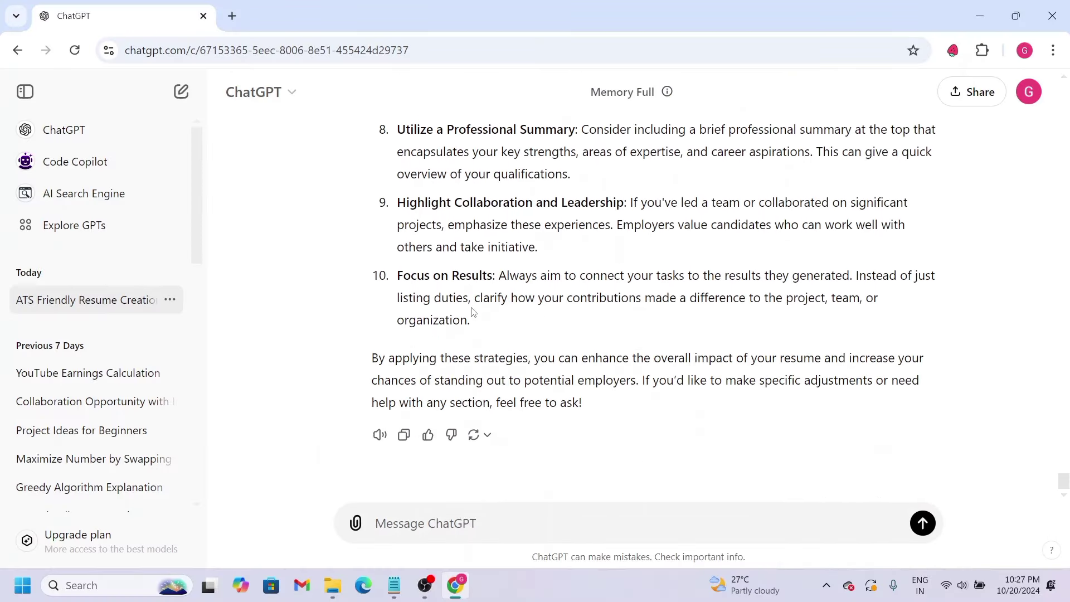
left_click(446, 518)
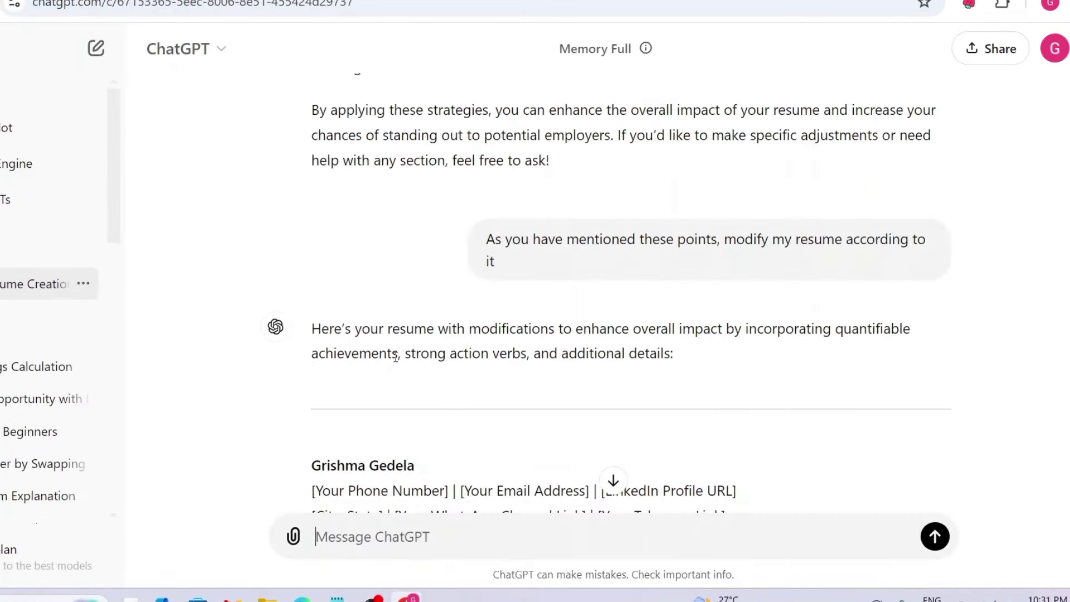
Scroll through the resume revised with quantifiable achievements and strong action verbs
scroll(396, 356, "down", 6)
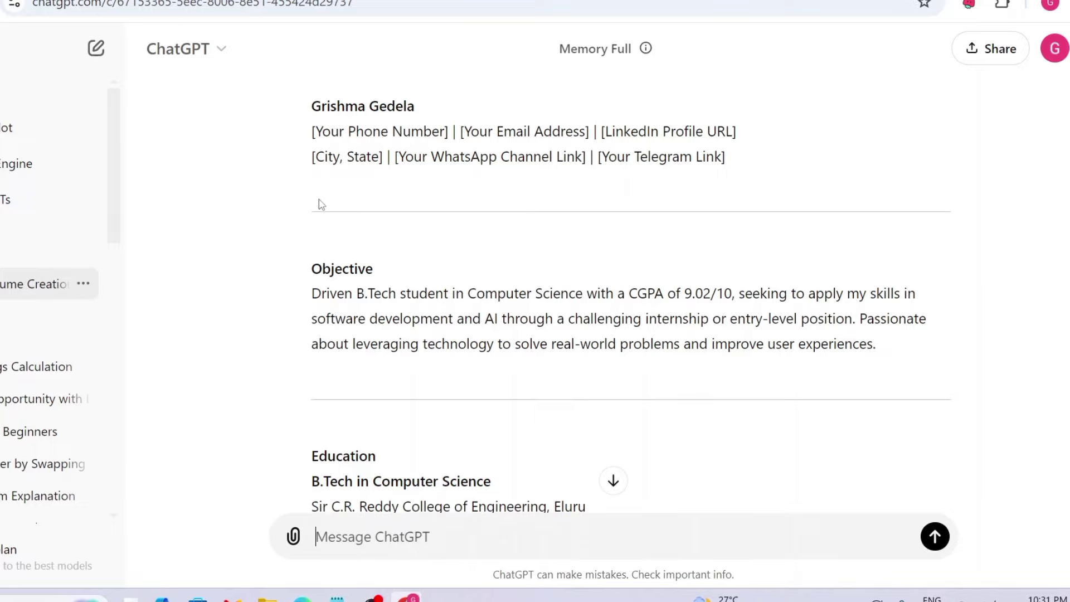
scroll(364, 255, "down", 10)
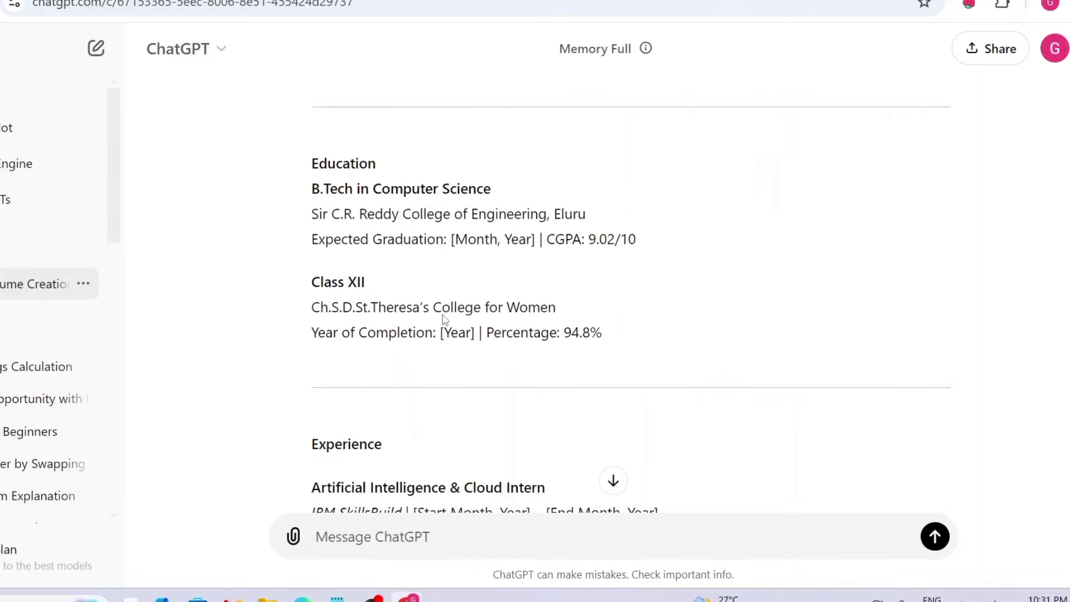
scroll(444, 292, "down", 3)
scroll(454, 279, "up", 5)
scroll(328, 194, "down", 2)
scroll(327, 194, "down", 1)
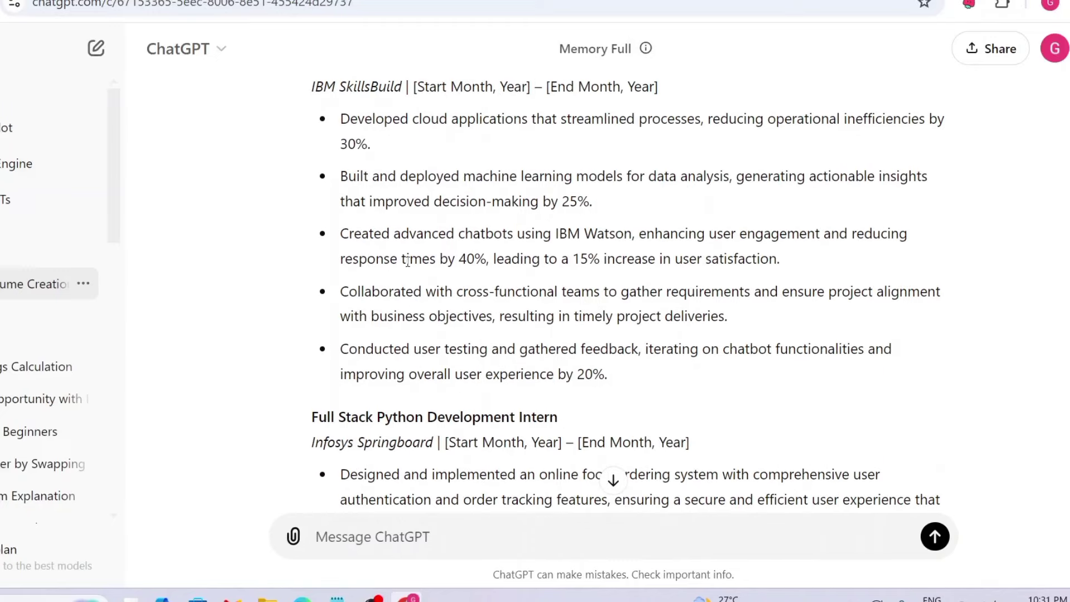
scroll(329, 163, "up", 3)
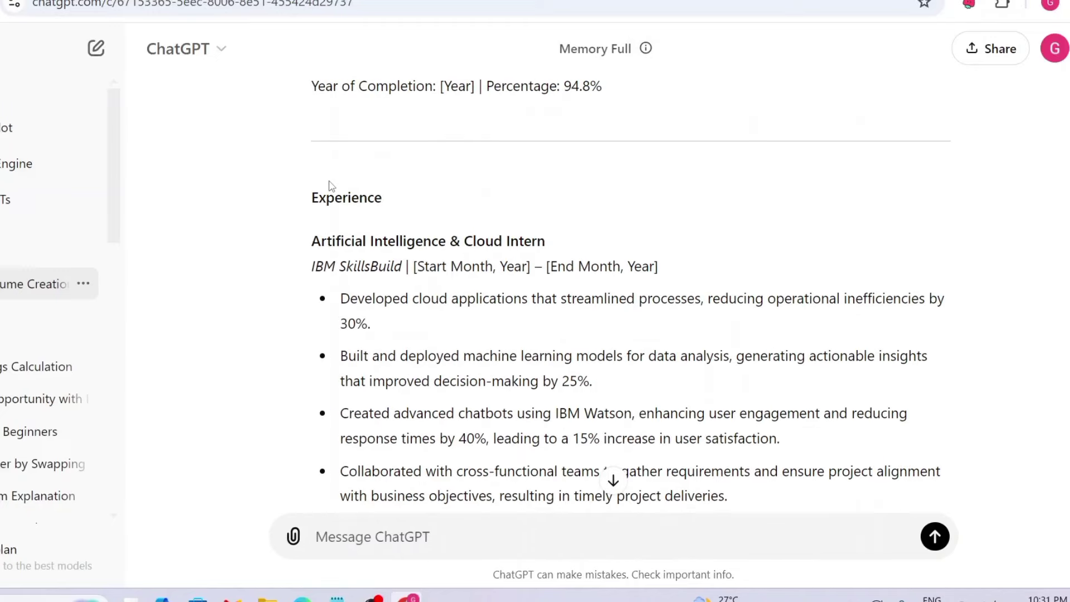
scroll(314, 201, "down", 6)
scroll(322, 203, "up", 5)
scroll(321, 206, "down", 3)
scroll(321, 205, "up", 2)
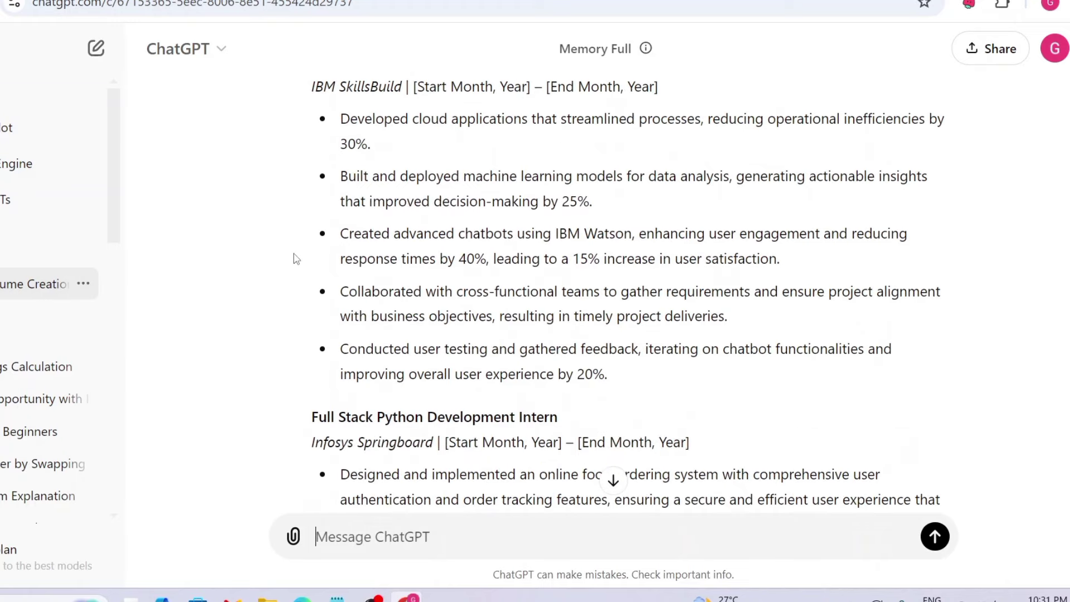
scroll(356, 243, "up", 2)
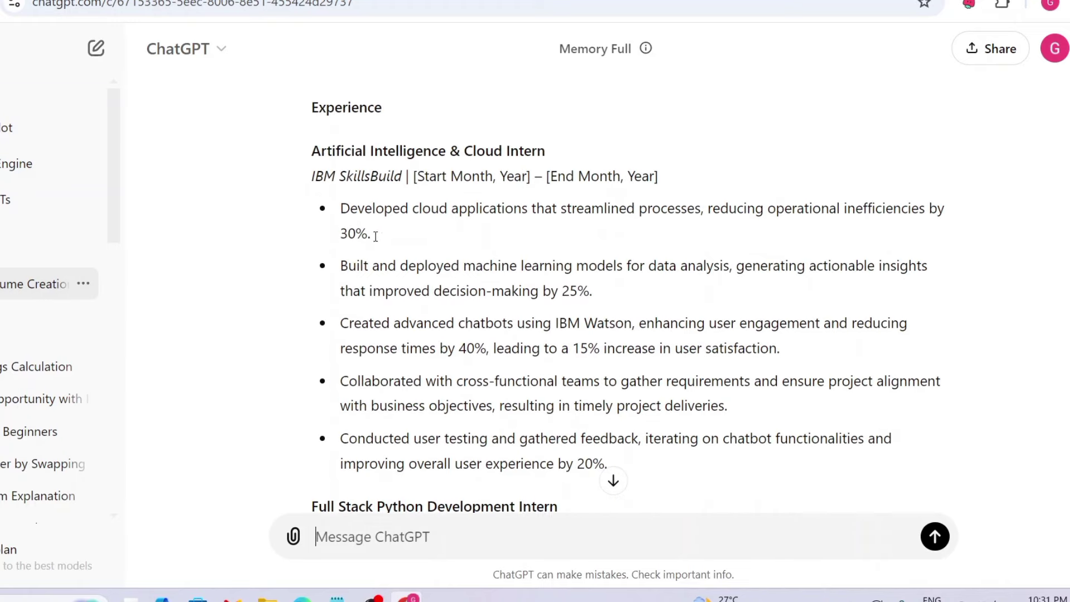
scroll(343, 226, "down", 2)
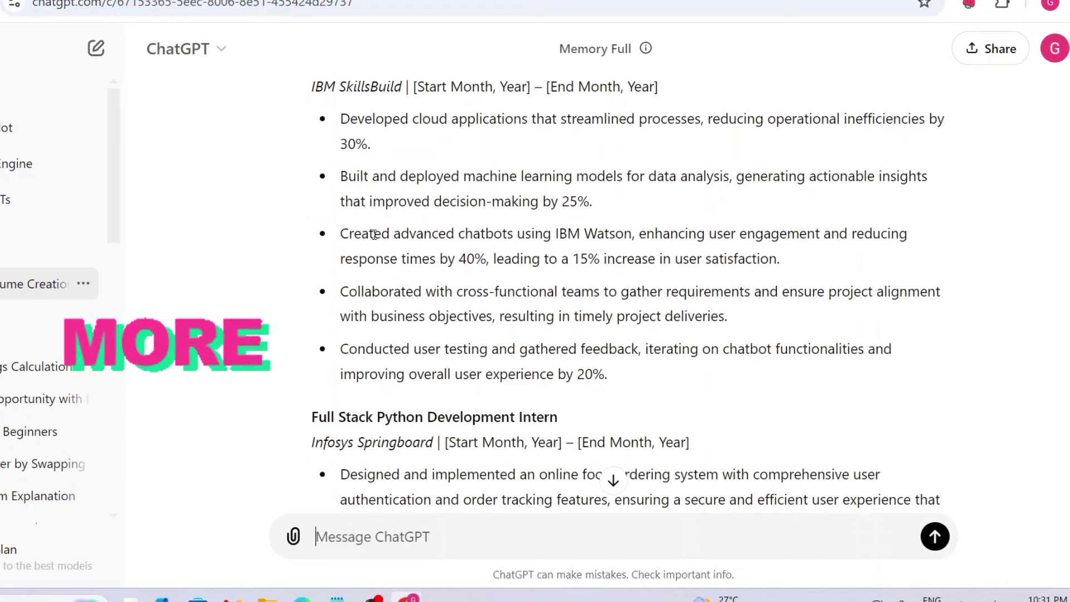
scroll(368, 290, "up", 2)
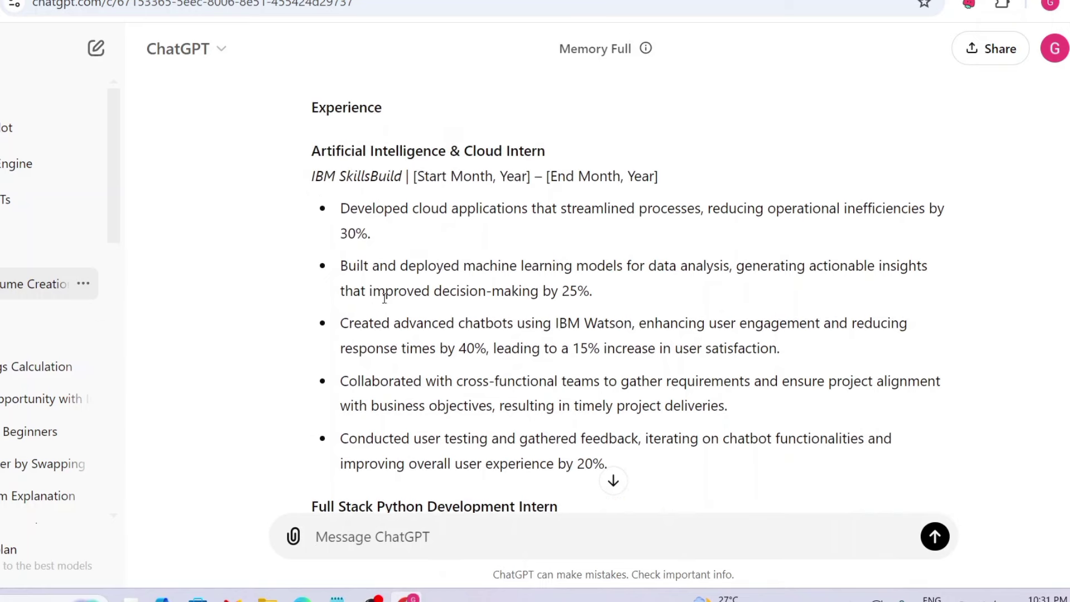
scroll(532, 372, "down", 5)
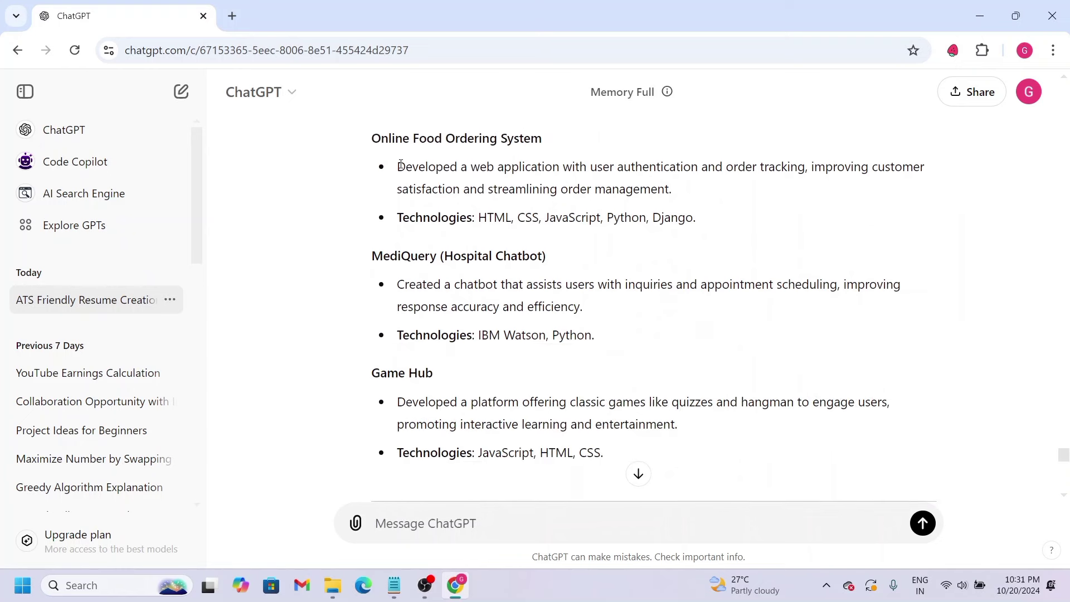
Check the Online Food Ordering bullets and type 'Give Experience section in 3 or 4 points and every project in 3 points'
left_click_drag(401, 165, 719, 211)
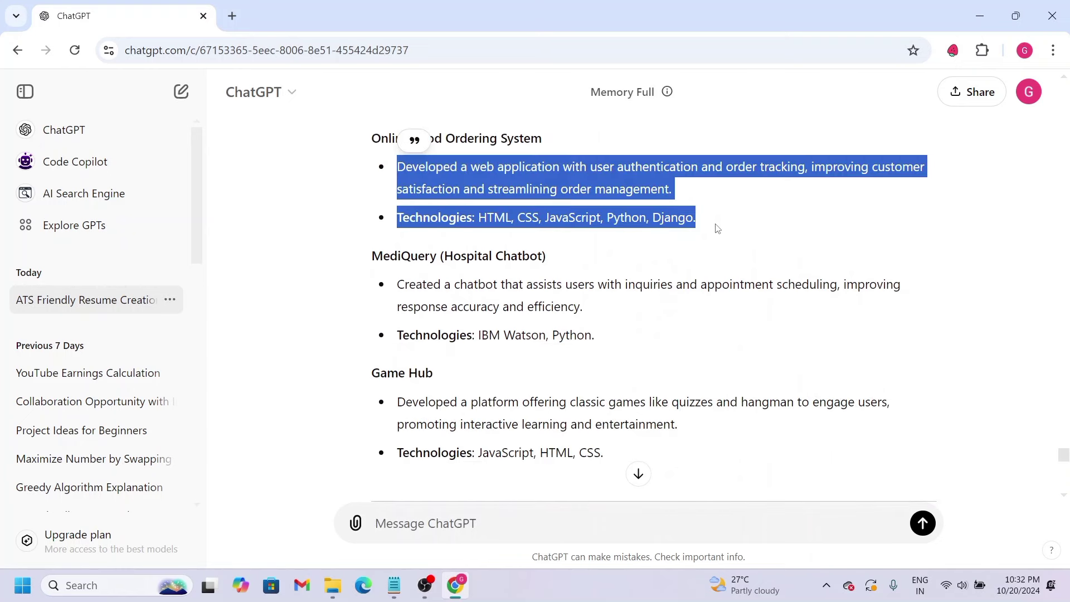
left_click(406, 302)
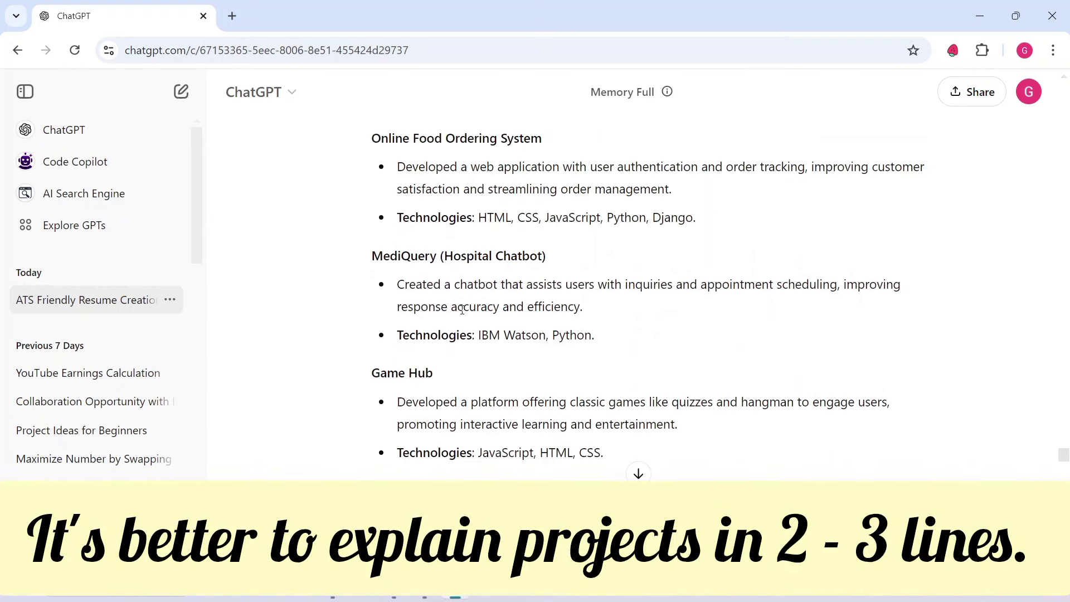
scroll(462, 310, "down", 7)
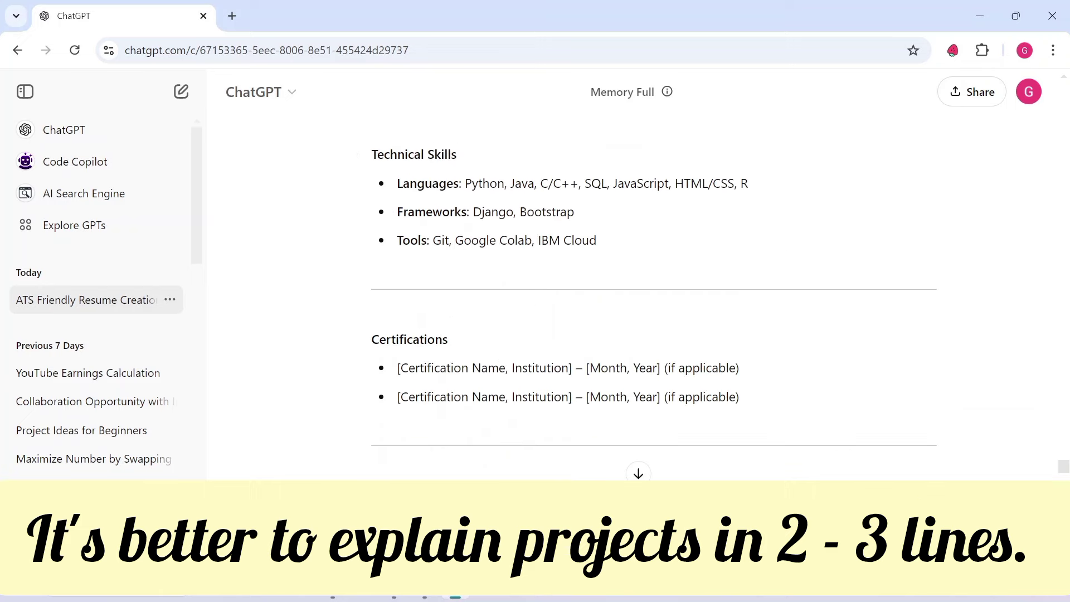
scroll(466, 357, "down", 10)
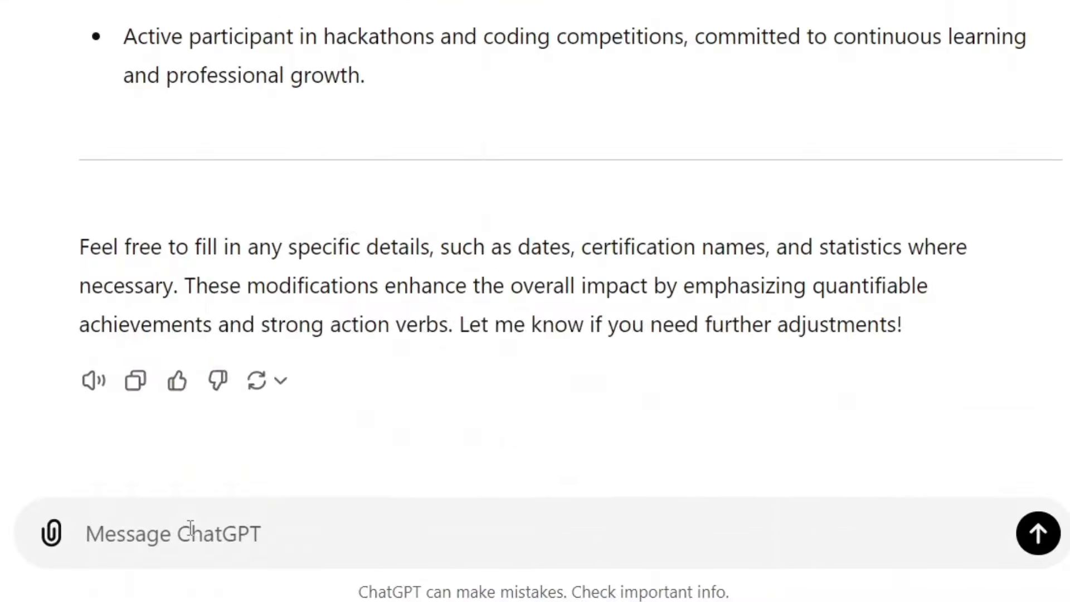
type("Give ")
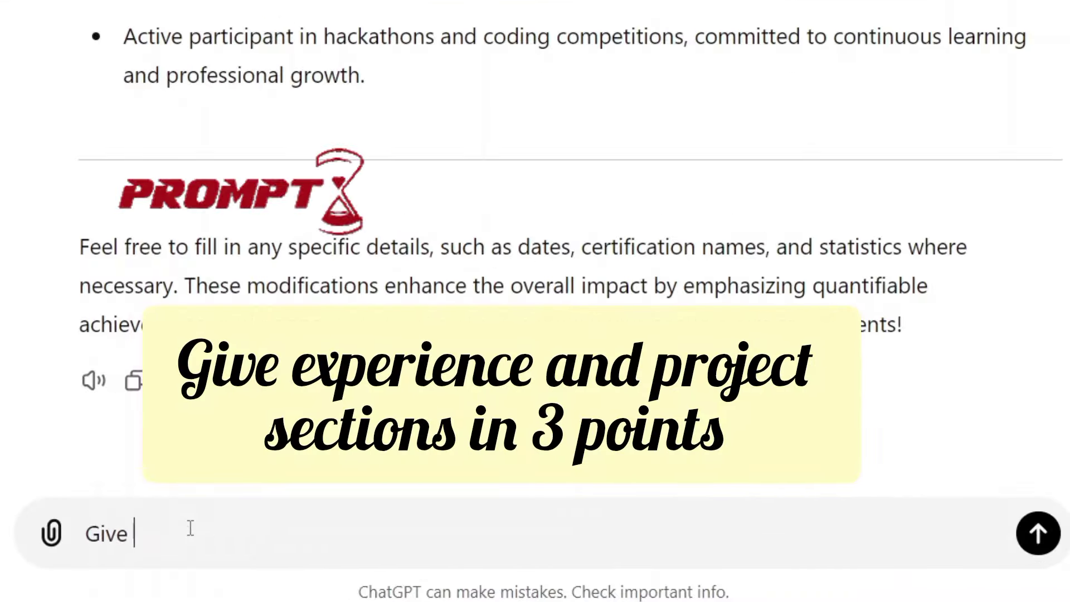
type("Experience section in")
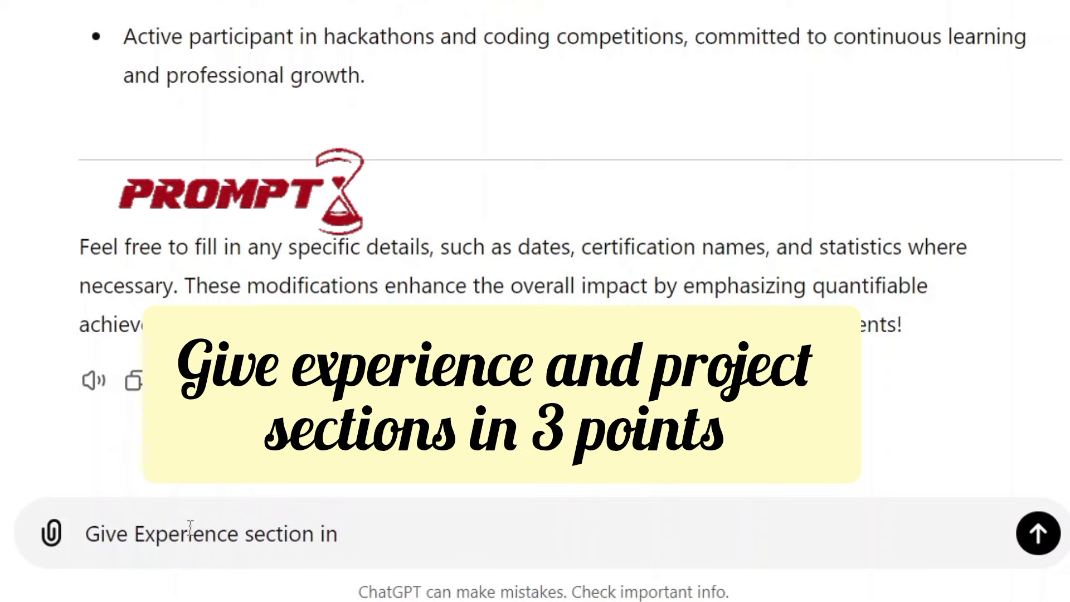
type(" 3 or 4 points and every projec")
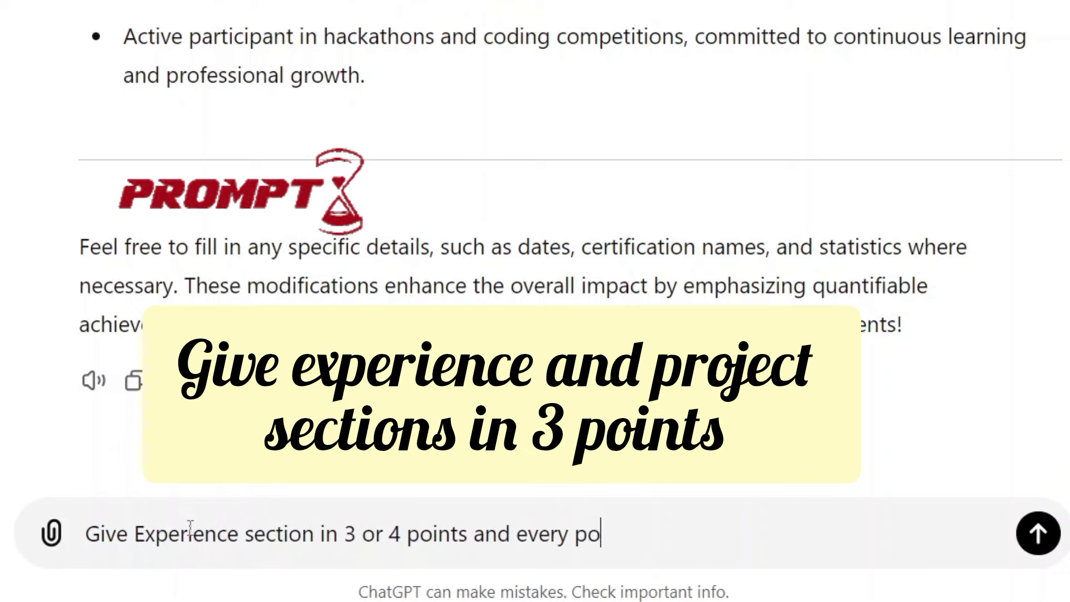
type("t in 3 points")
Send the shorter-sections request and scroll through the condensed resume reply
key("Return")
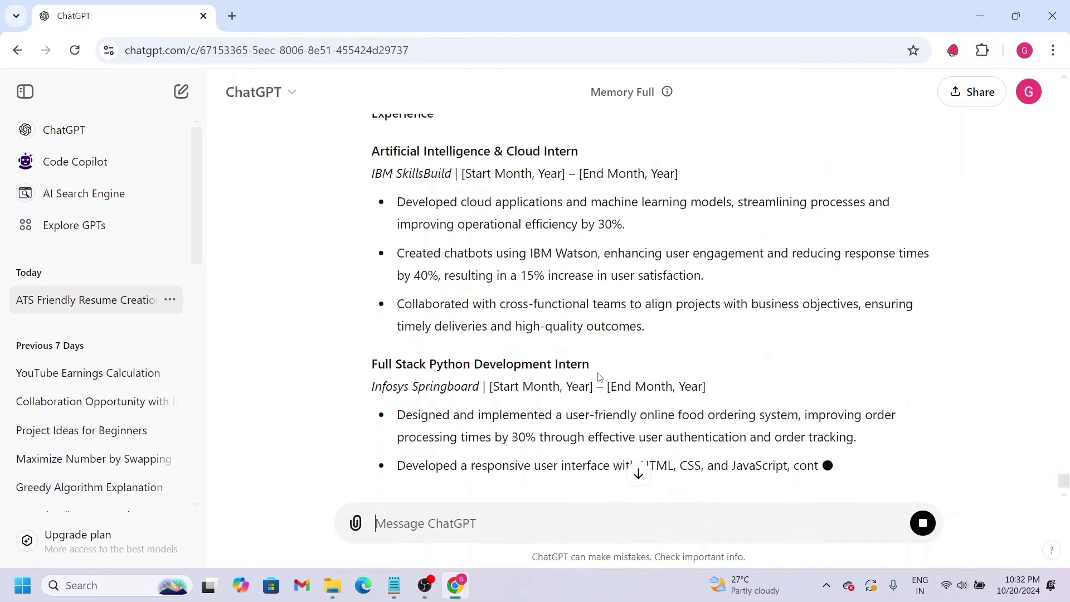
scroll(599, 378, "up", 4)
scroll(599, 377, "down", 3)
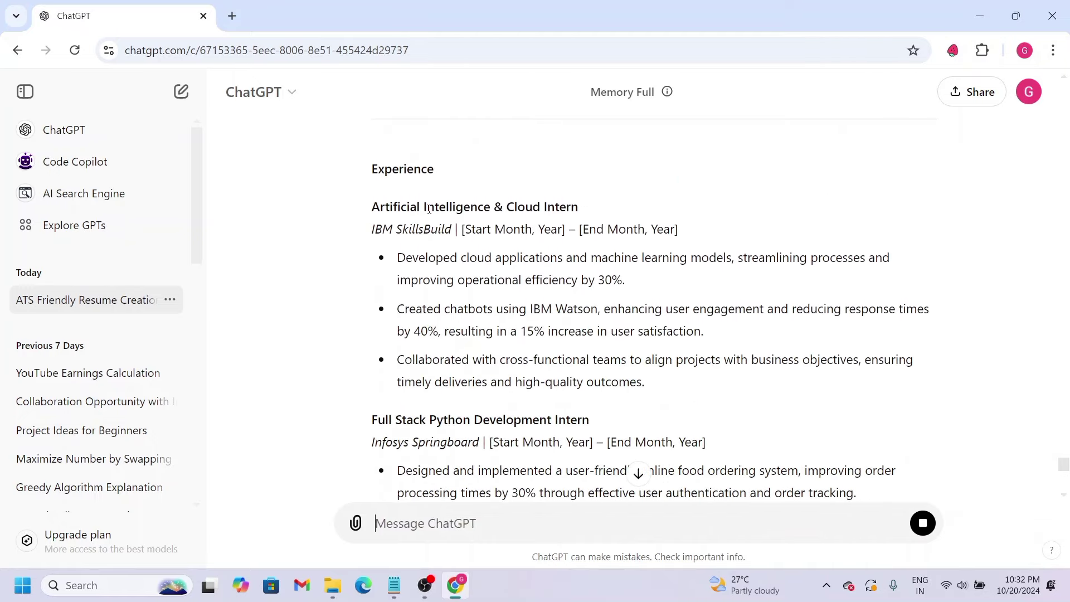
scroll(430, 209, "down", 12)
scroll(442, 323, "up", 3)
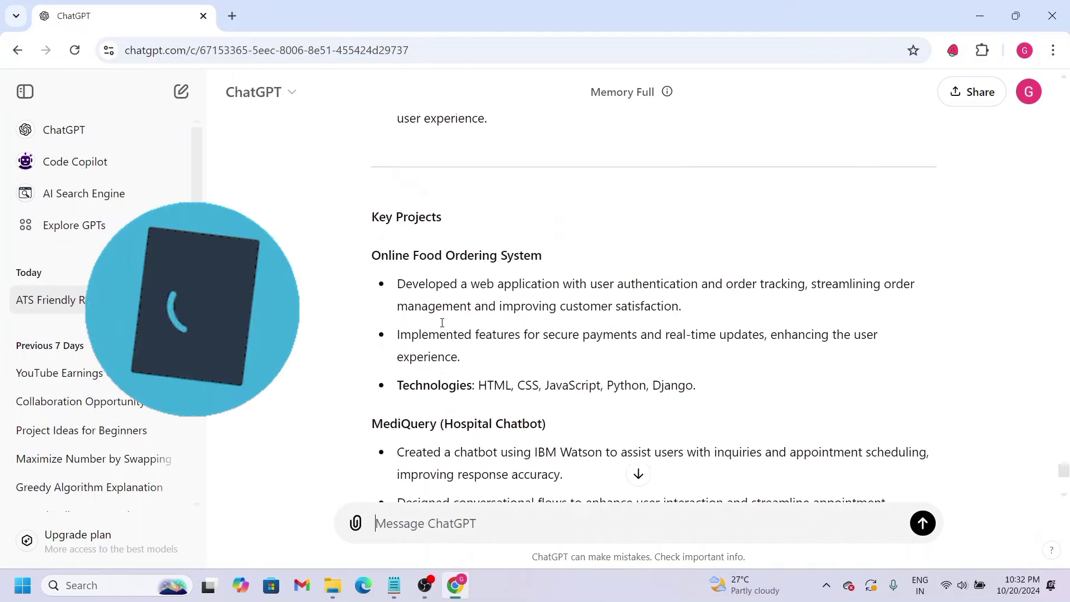
scroll(442, 323, "down", 7)
scroll(466, 266, "up", 1)
scroll(467, 266, "up", 11)
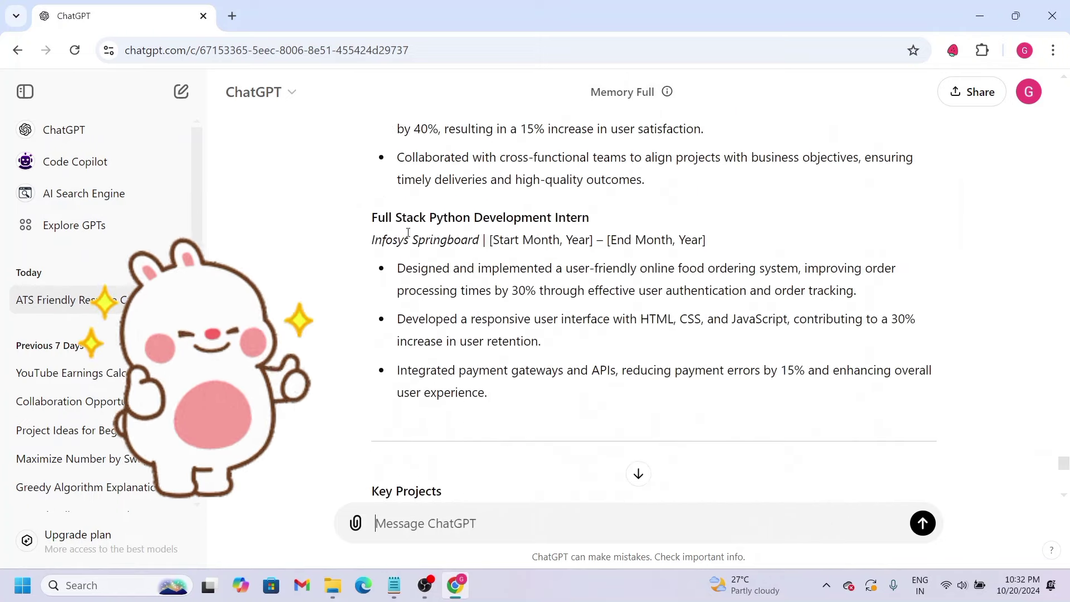
scroll(408, 232, "up", 3)
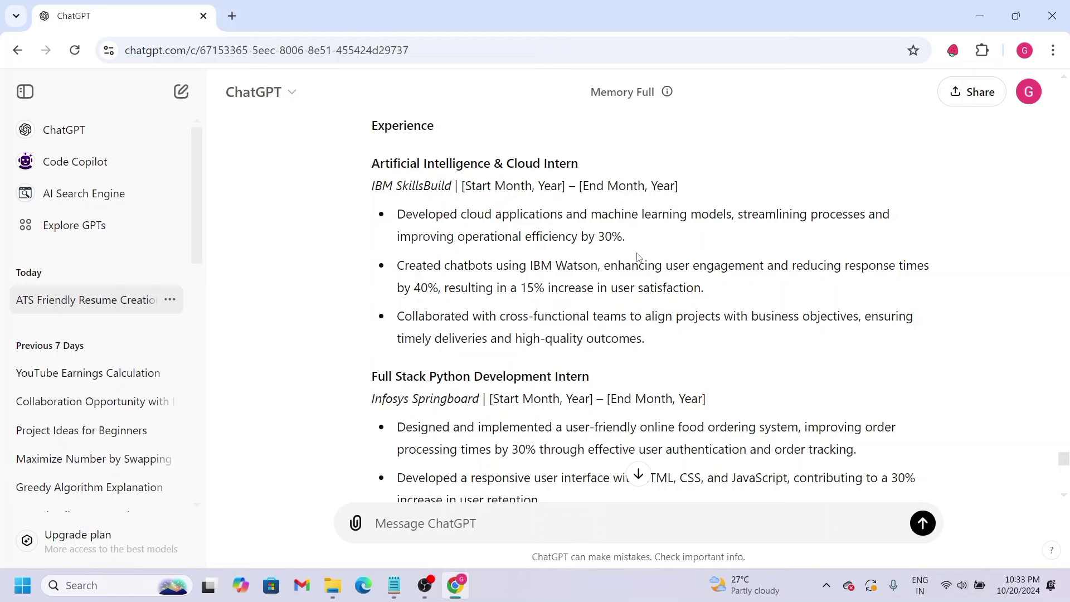
Examine the 30% figure in the first internship bullet and read down to the closing paragraph
left_click_drag(601, 236, 630, 241)
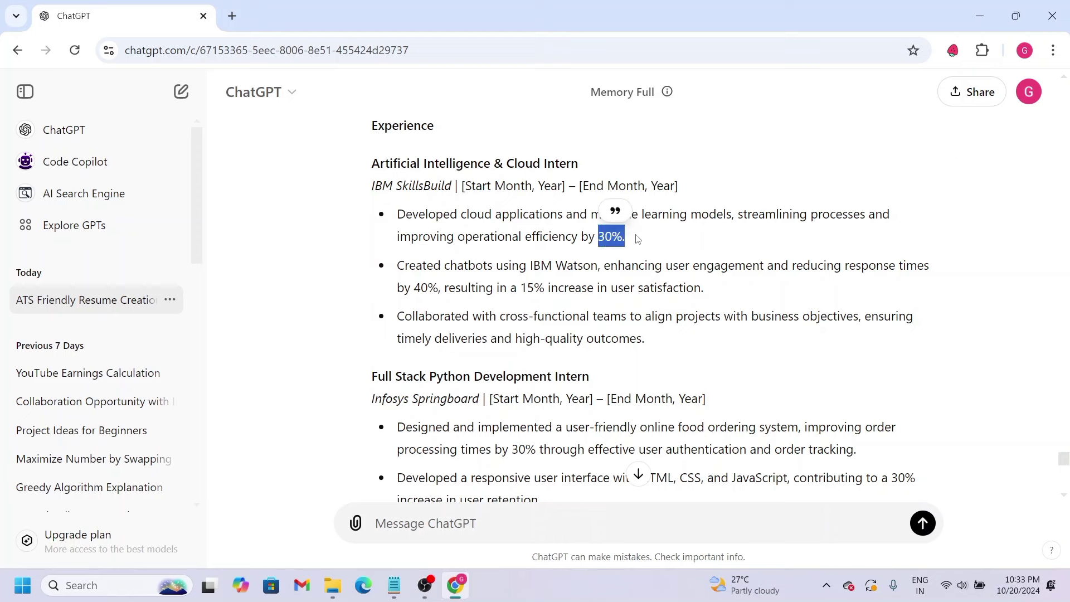
left_click(638, 239)
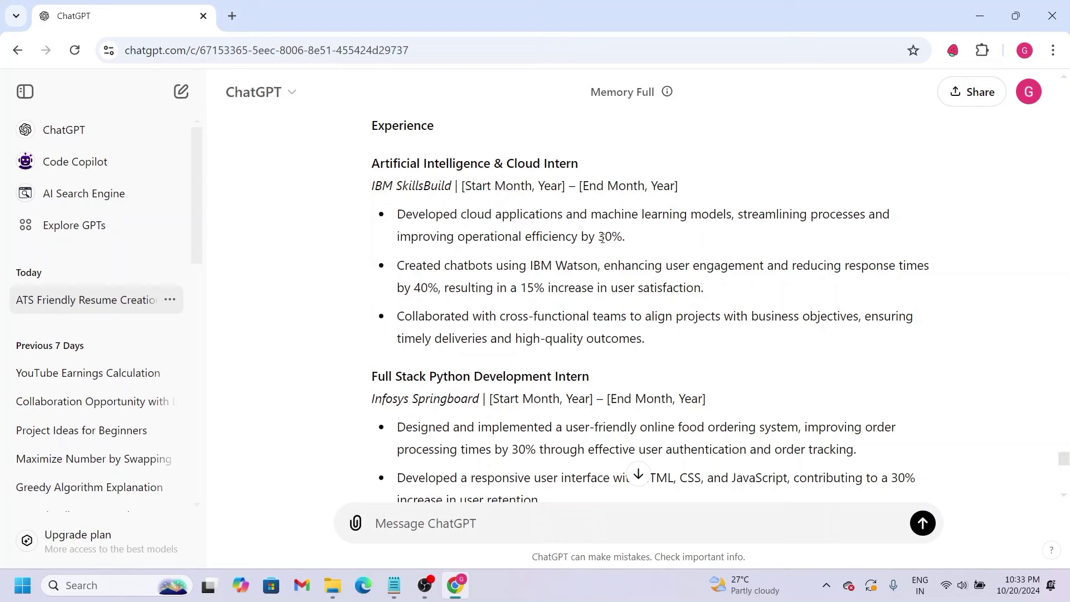
left_click_drag(601, 238, 628, 239)
left_click(639, 262)
scroll(480, 410, "down", 10)
scroll(480, 409, "down", 1)
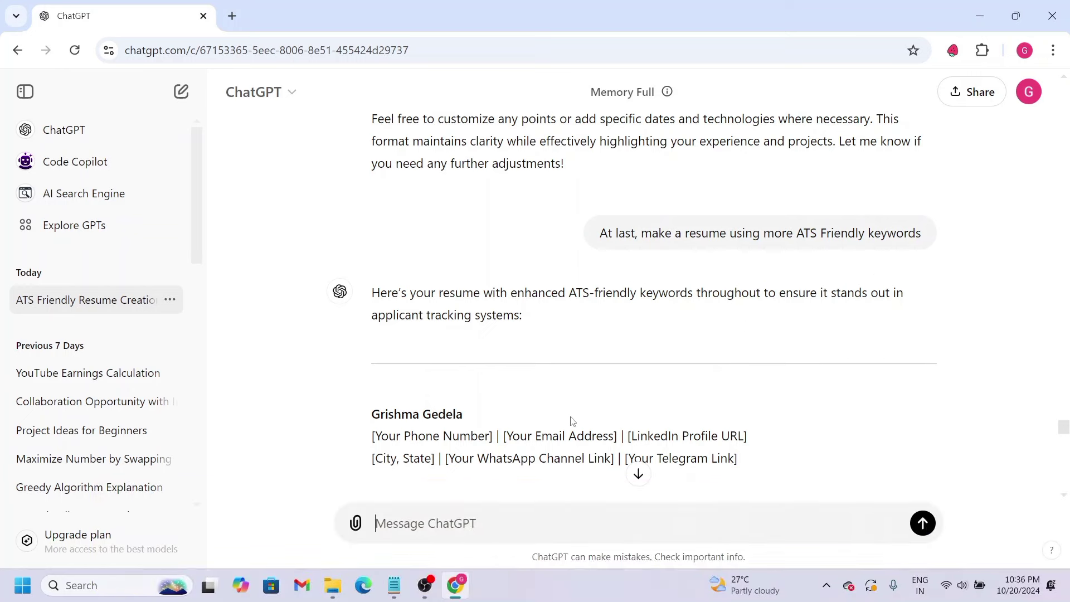
scroll(573, 422, "down", 3)
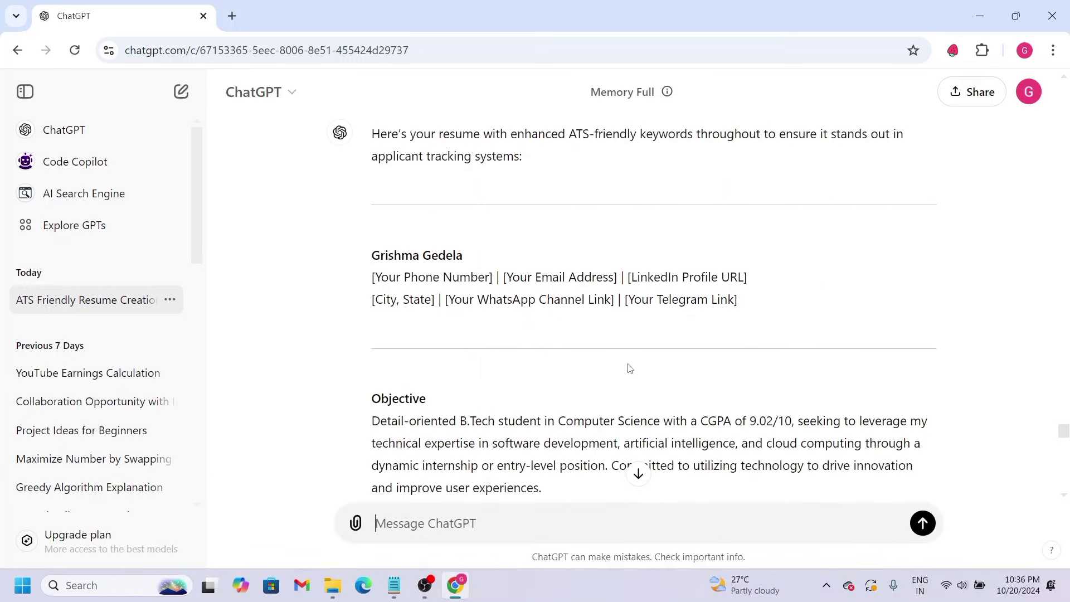
scroll(659, 349, "up", 3)
scroll(671, 340, "down", 3)
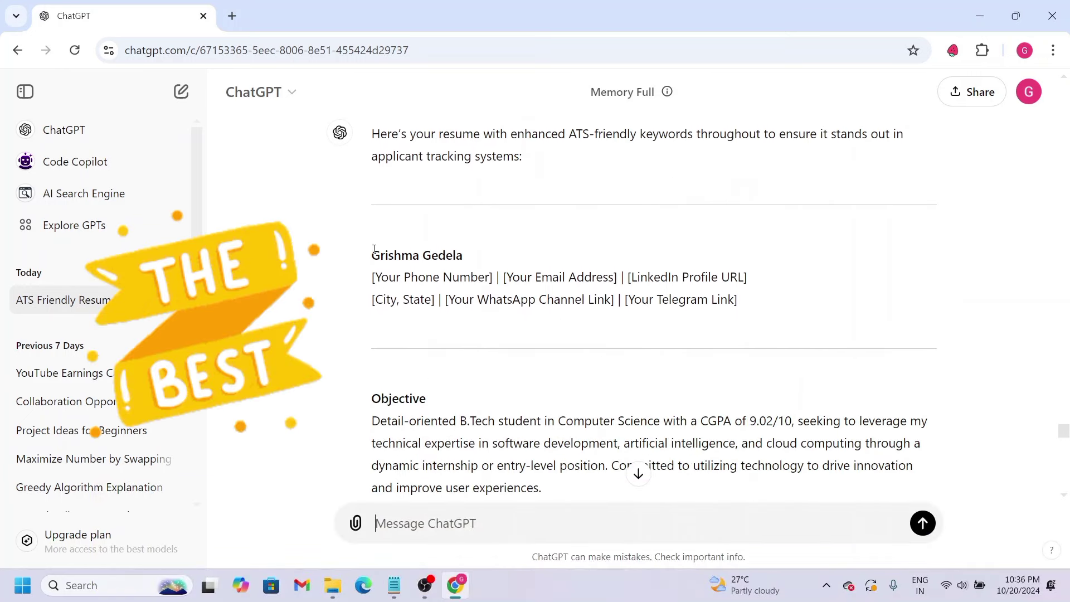
scroll(374, 248, "down", 10)
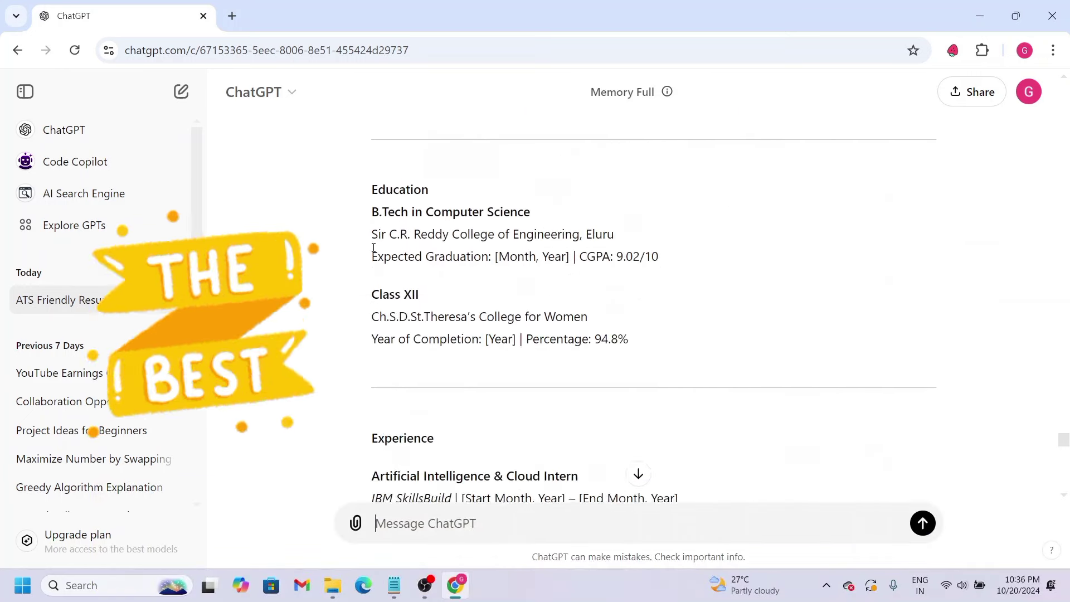
scroll(374, 248, "down", 10)
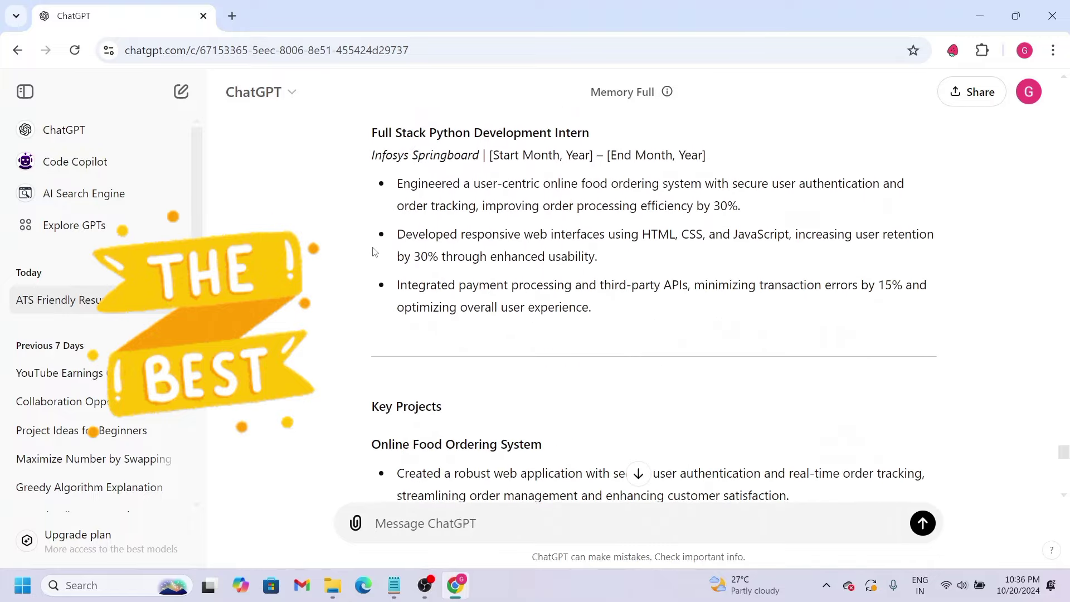
scroll(373, 251, "down", 8)
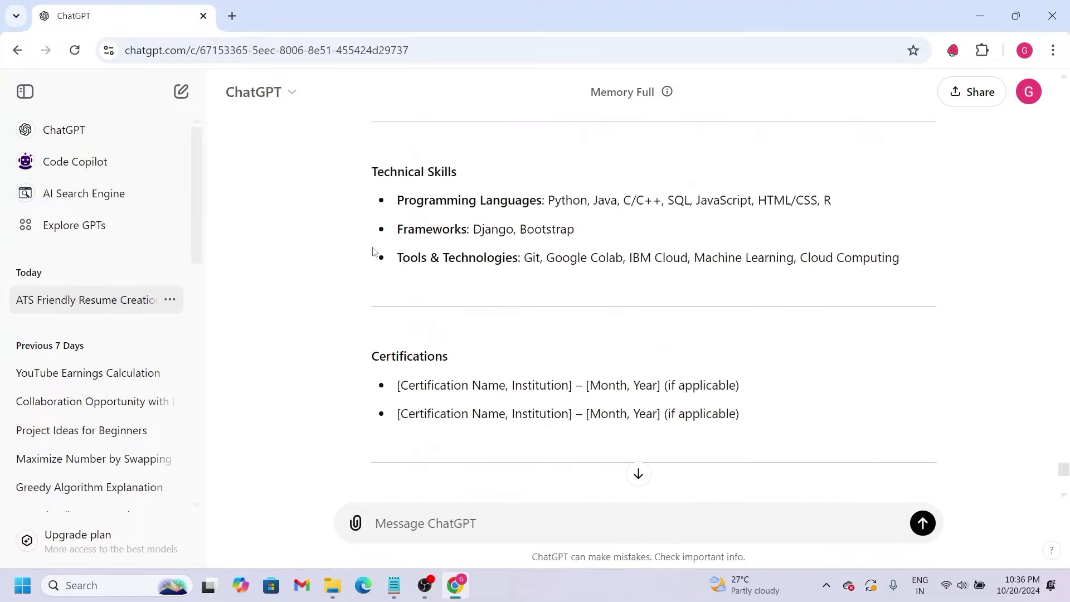
scroll(373, 251, "up", 10)
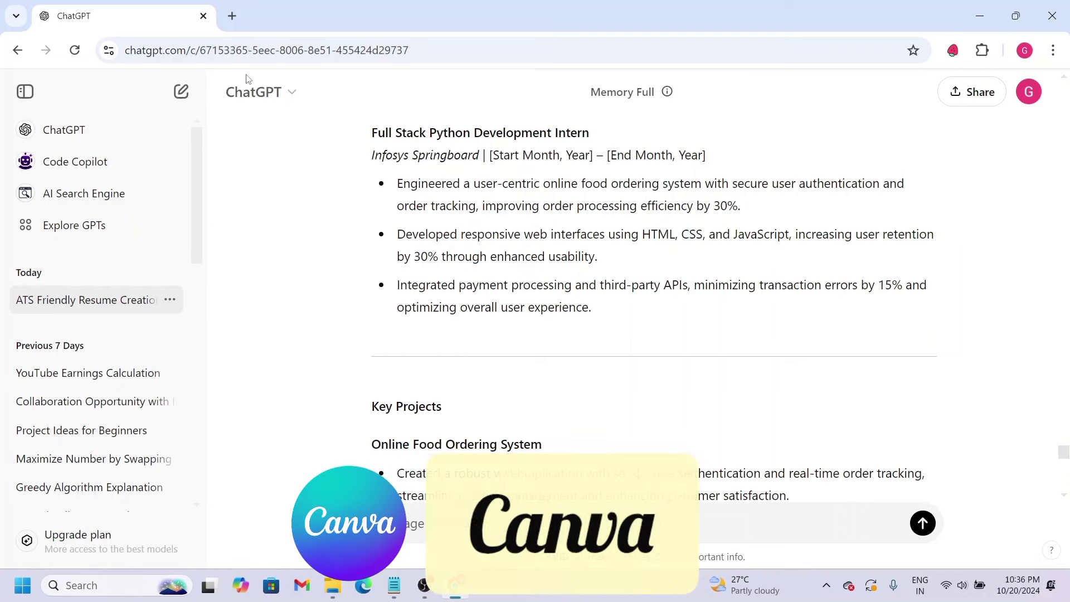
Open canva.com in a new browser tab
left_click(232, 15)
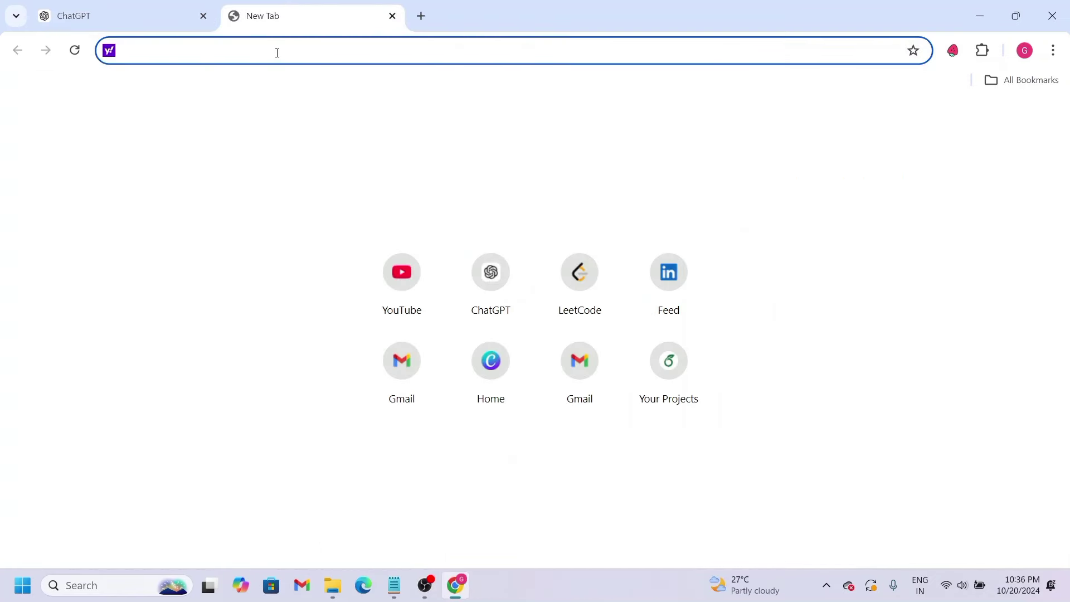
type("cava")
key("BackSpace")
key("BackSpace")
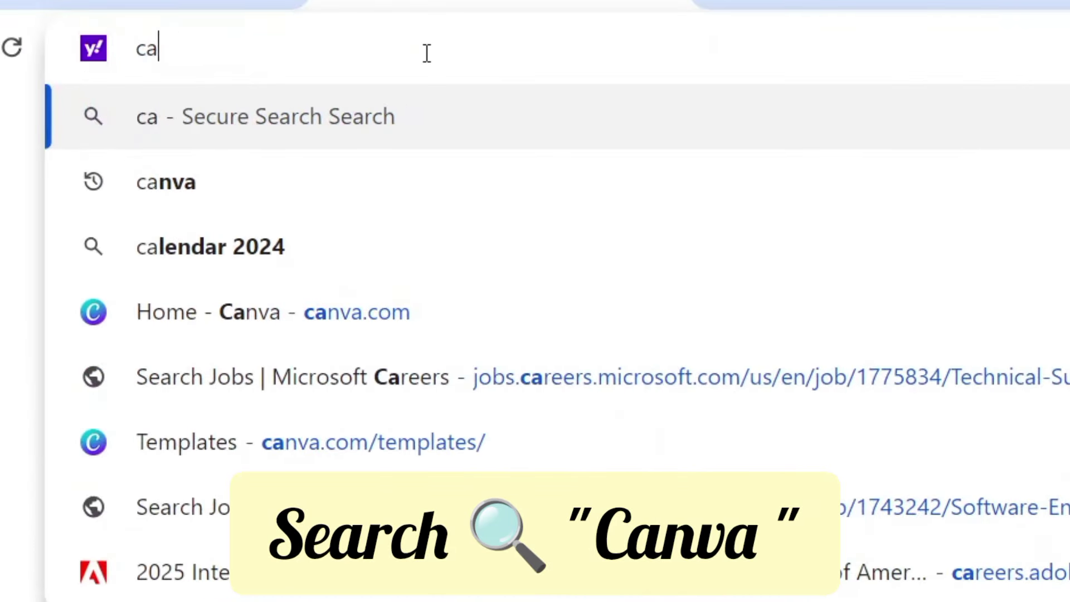
type("nva")
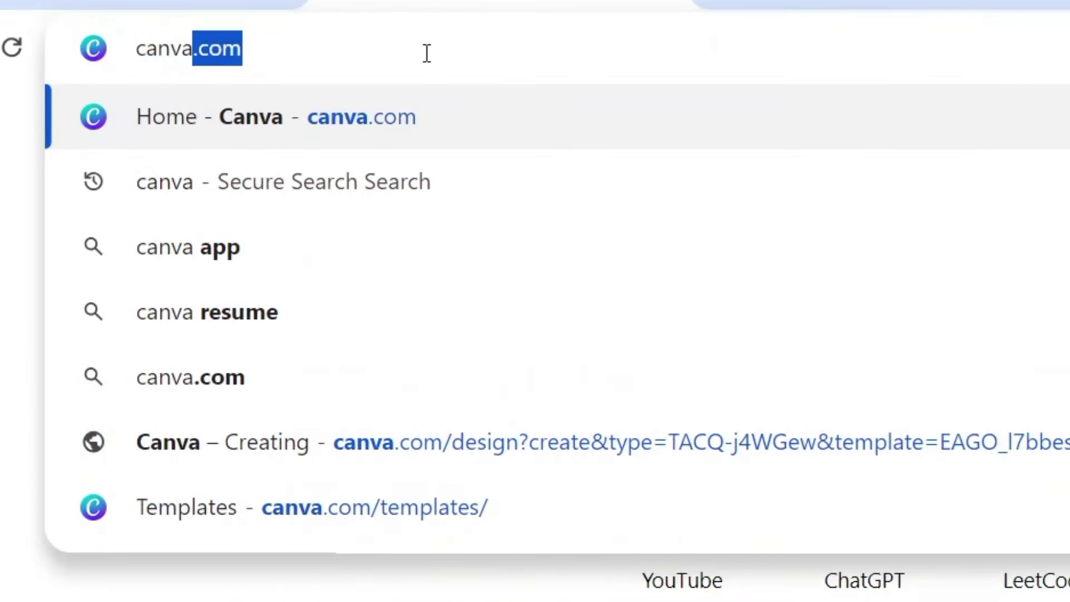
key("Return")
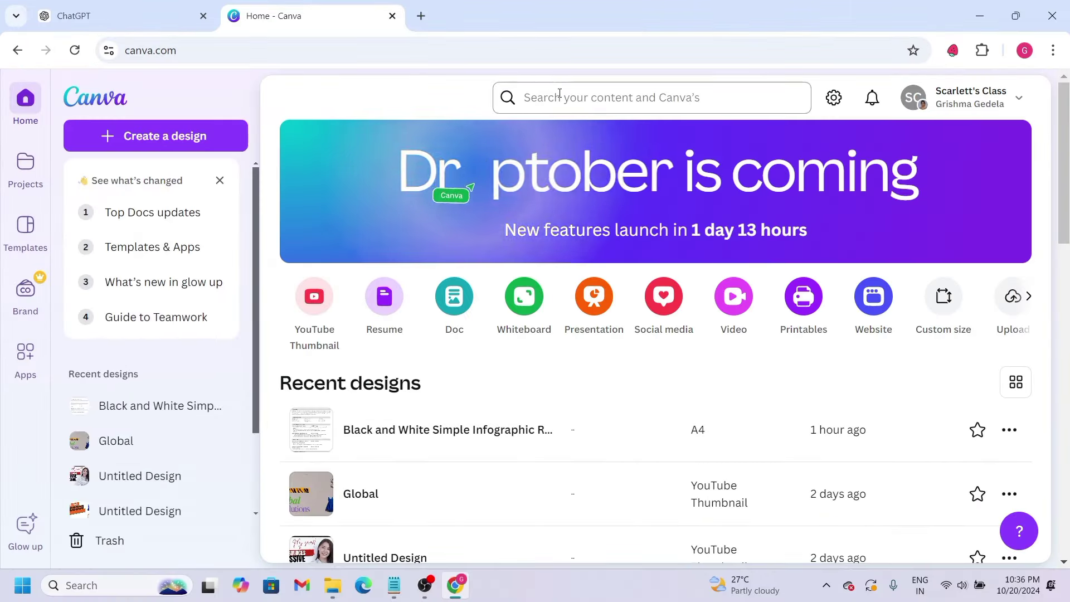
Search Canva for 'resume' and browse the template grid
left_click(560, 93)
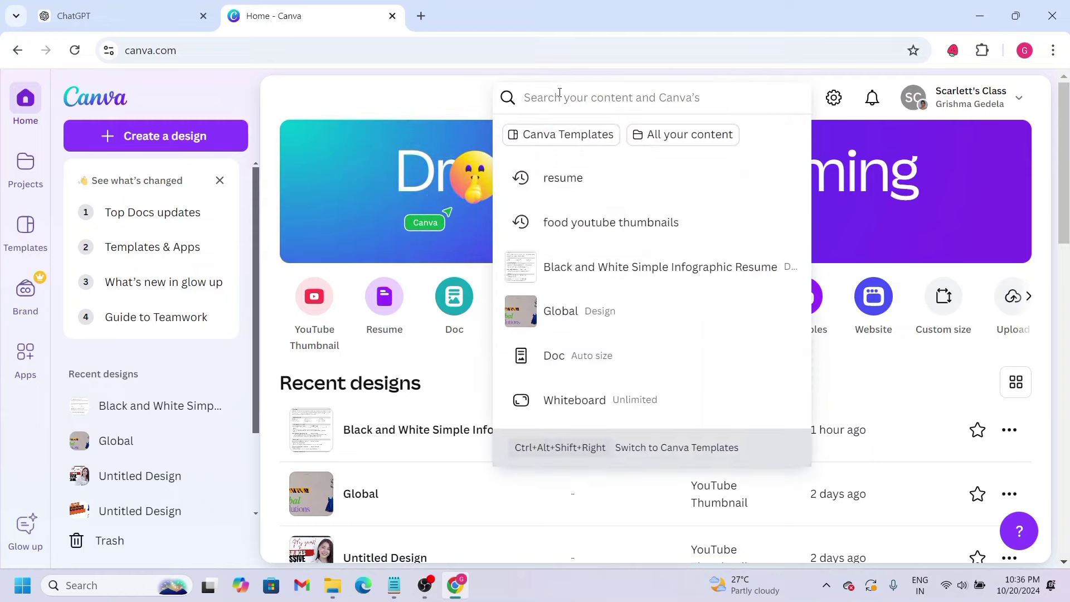
type("resume")
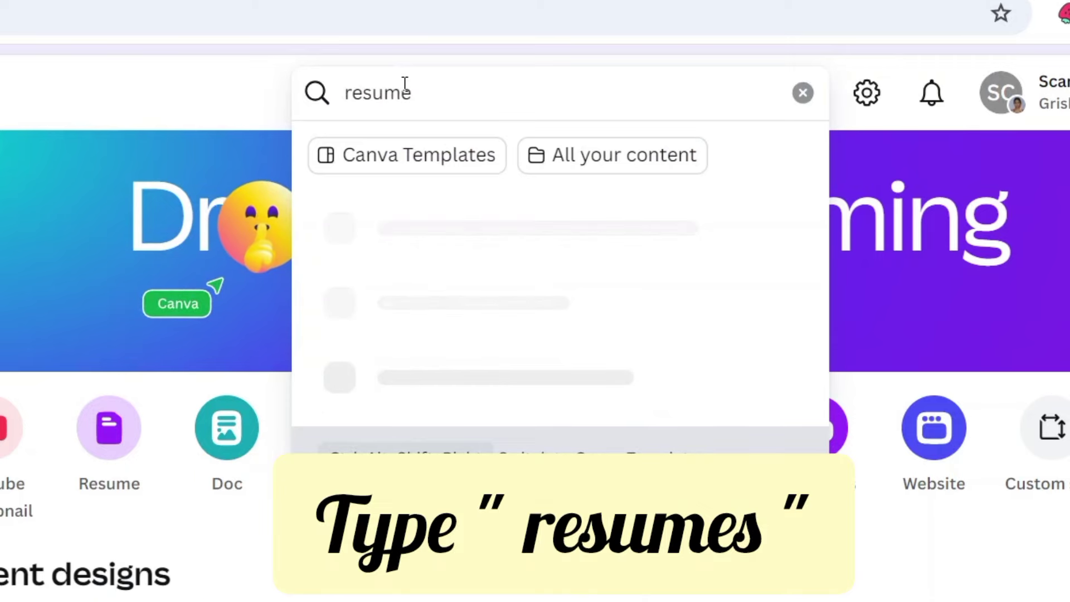
key("Return")
scroll(509, 351, "down", 2)
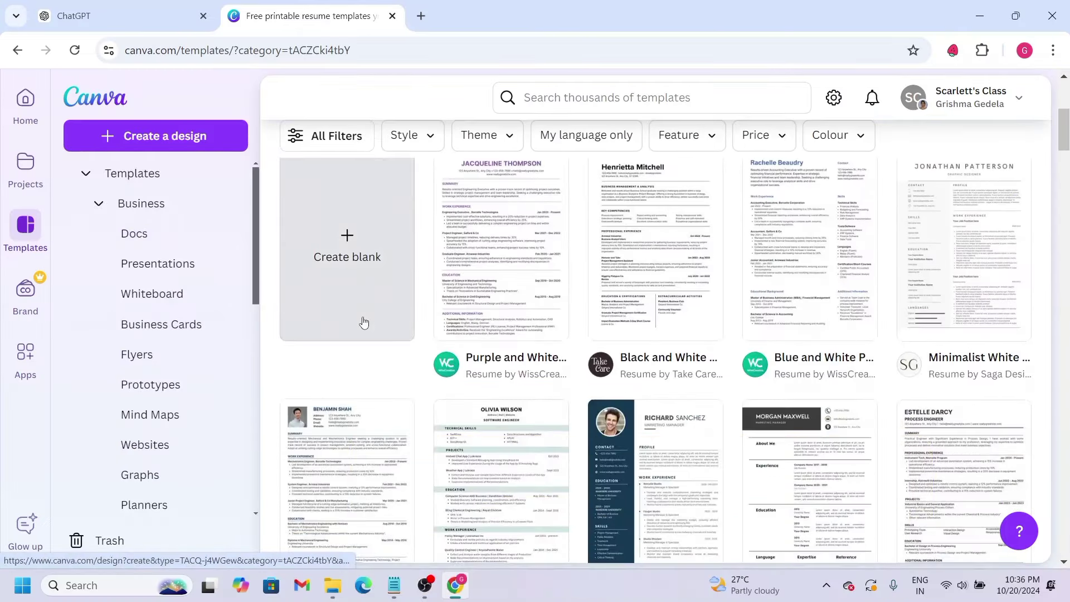
scroll(498, 365, "down", 3)
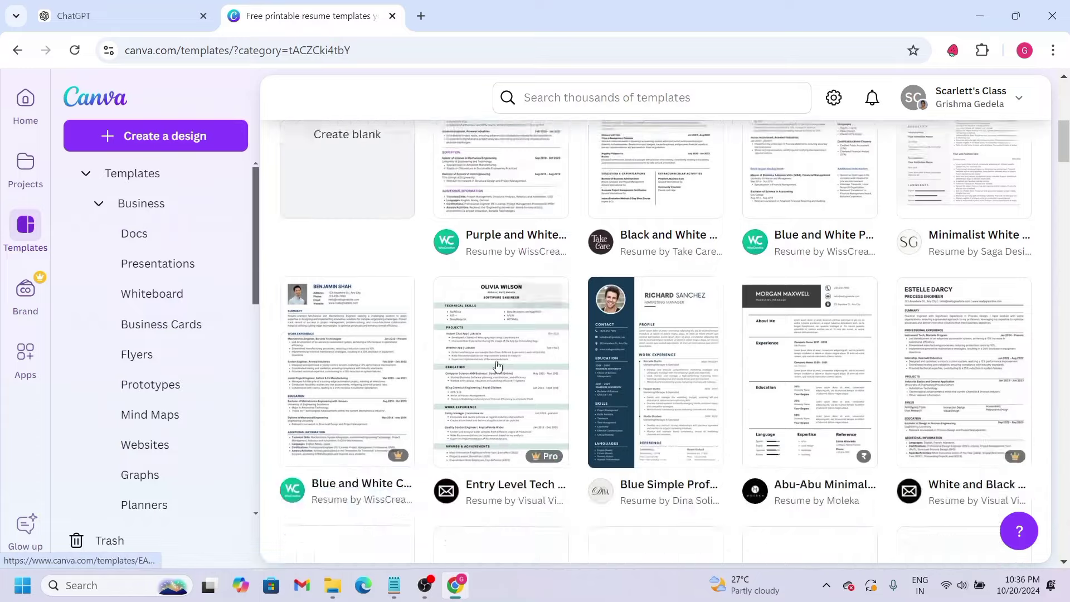
scroll(498, 366, "down", 6)
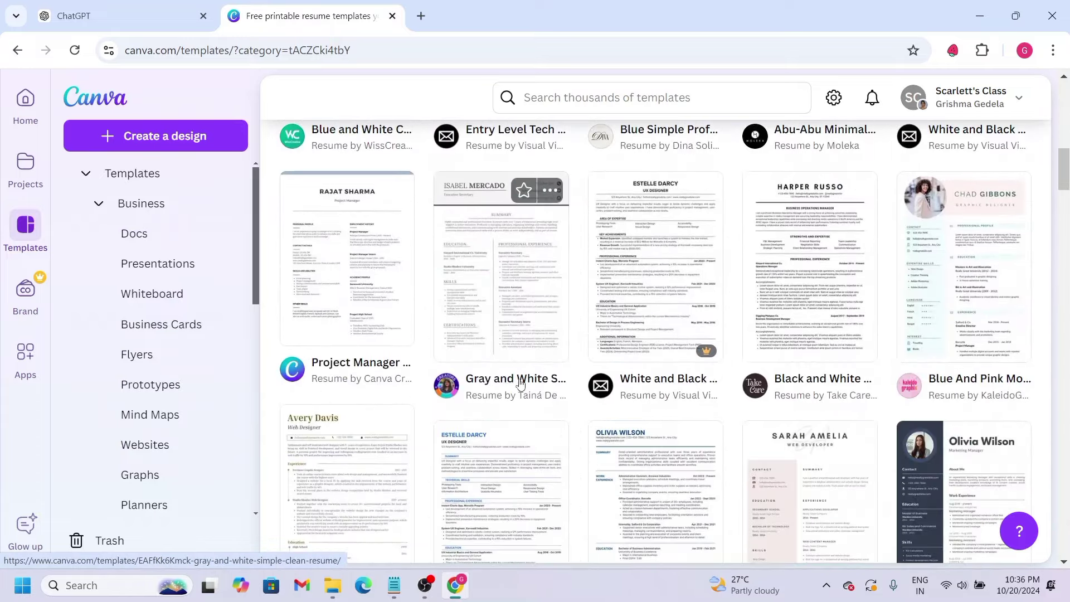
scroll(496, 366, "down", 3)
scroll(533, 386, "up", 3)
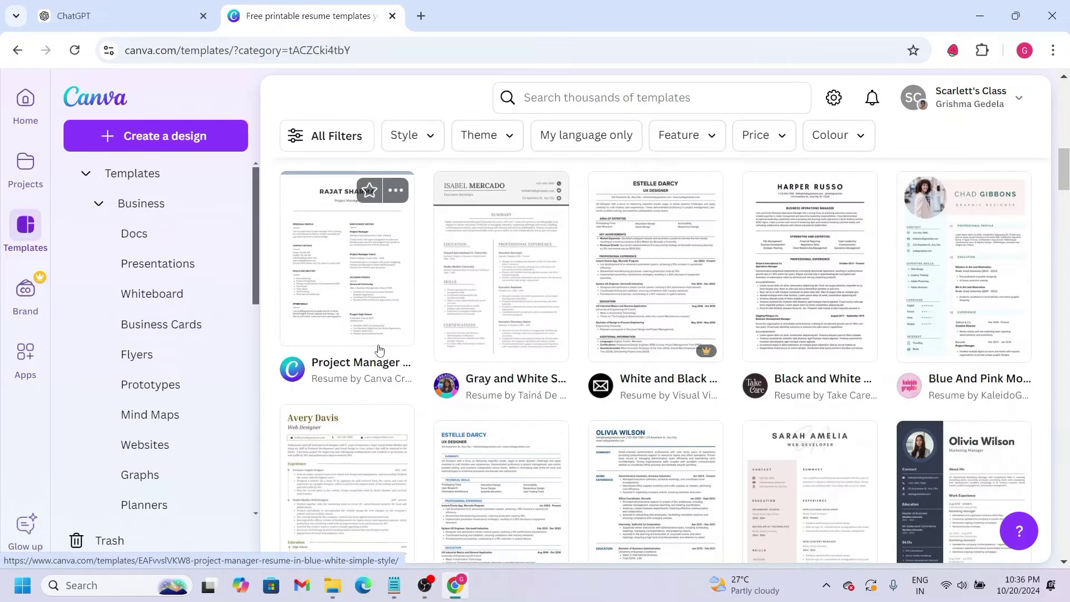
scroll(424, 357, "down", 9)
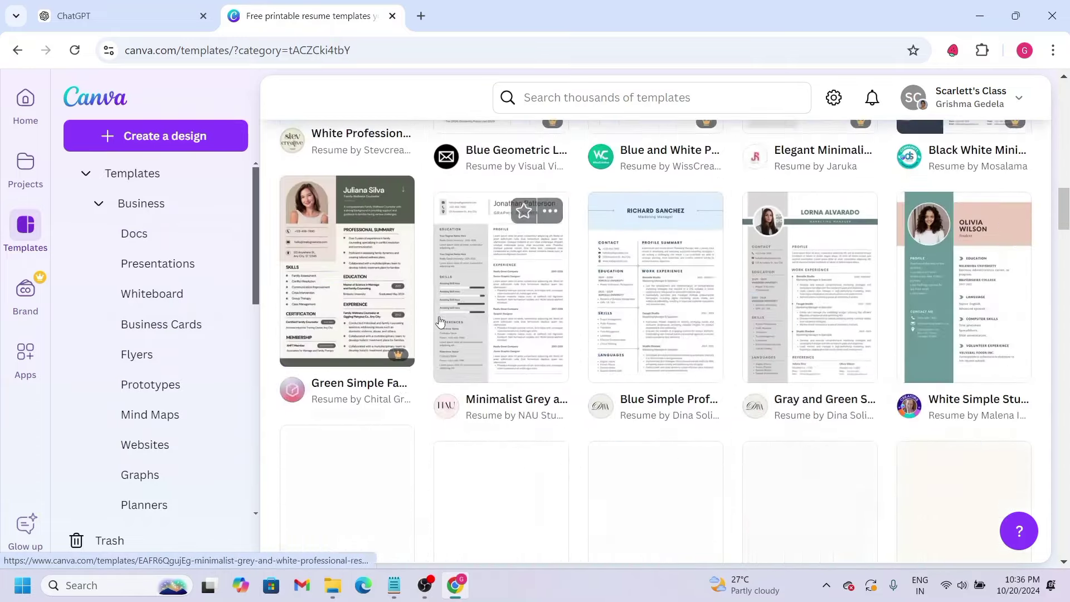
scroll(583, 389, "down", 3)
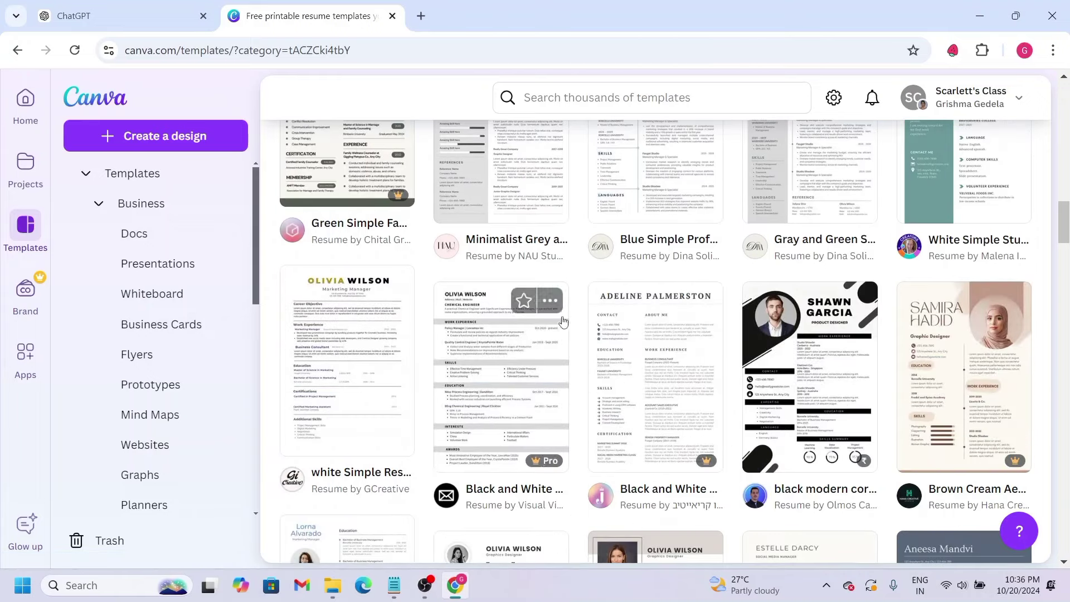
scroll(580, 301, "down", 4)
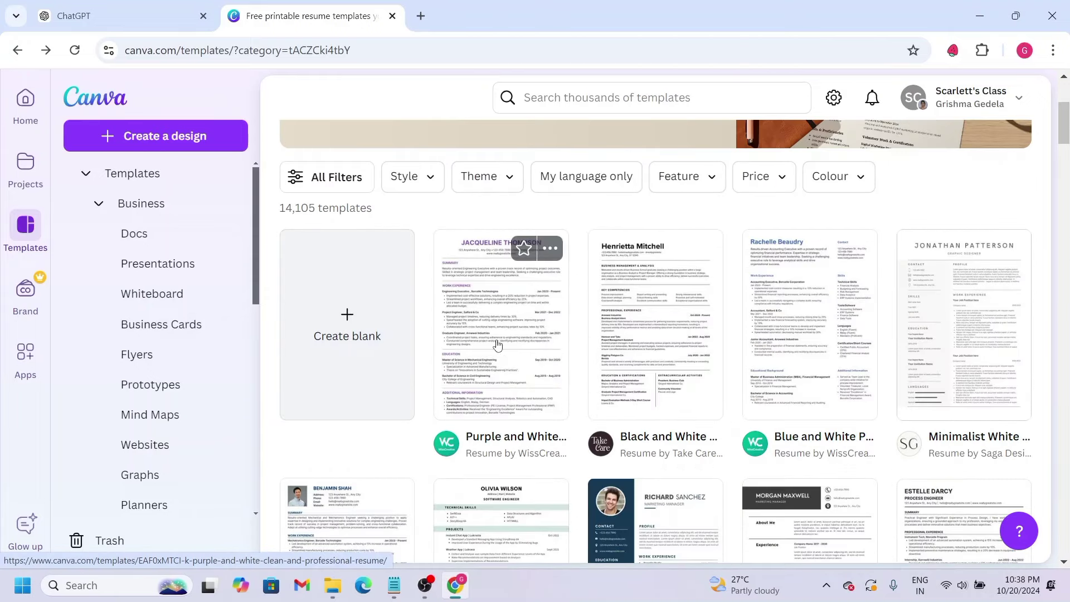
Open the Purple and White Clean and Professional Resume template and copy ChatGPT's Objective paragraph
left_click(497, 319)
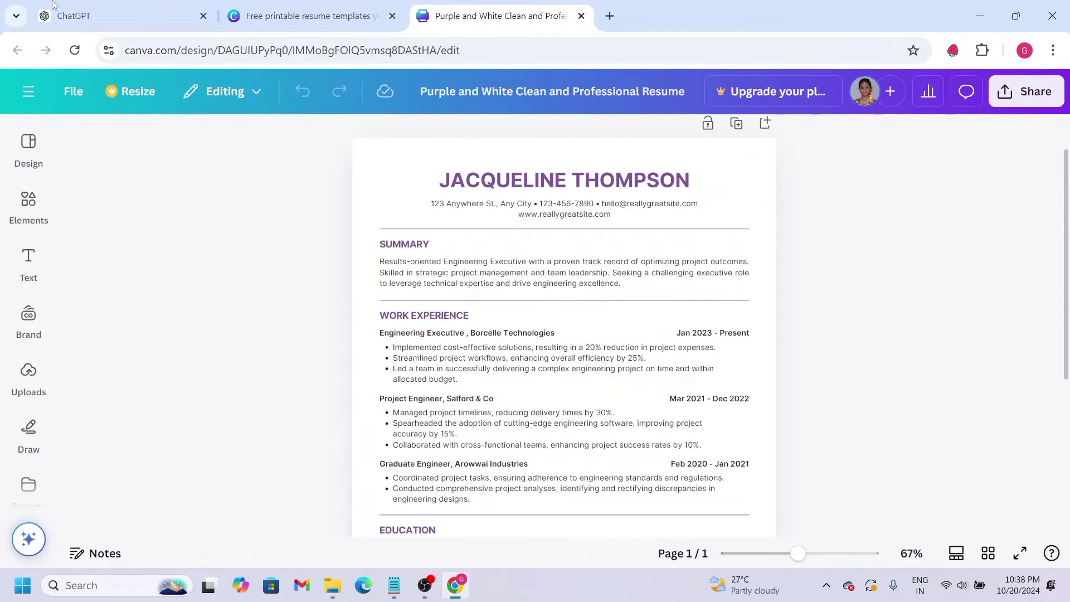
left_click(110, 9)
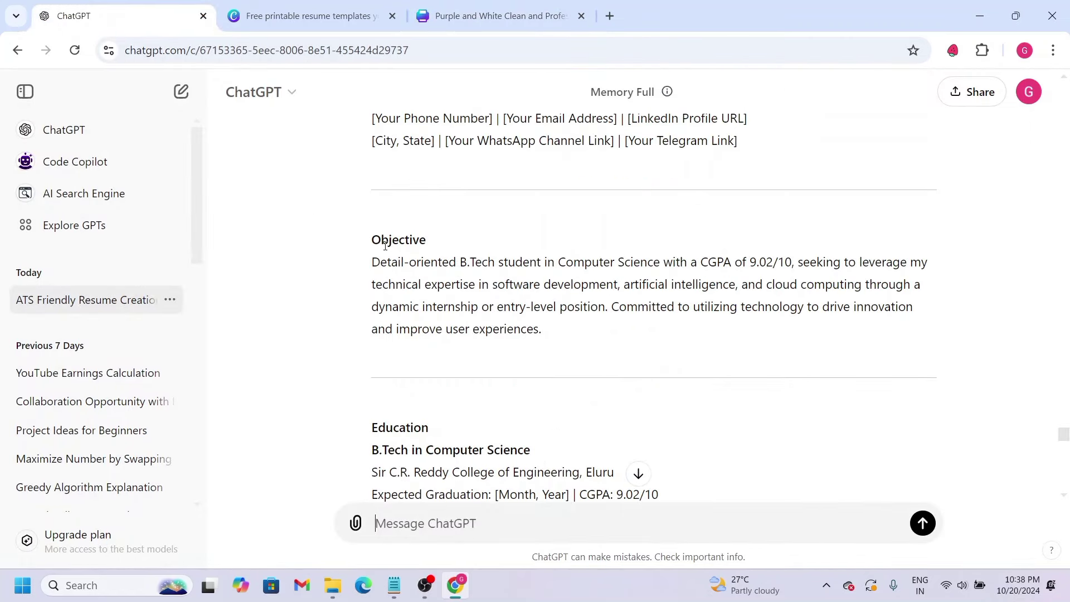
scroll(386, 246, "up", 1)
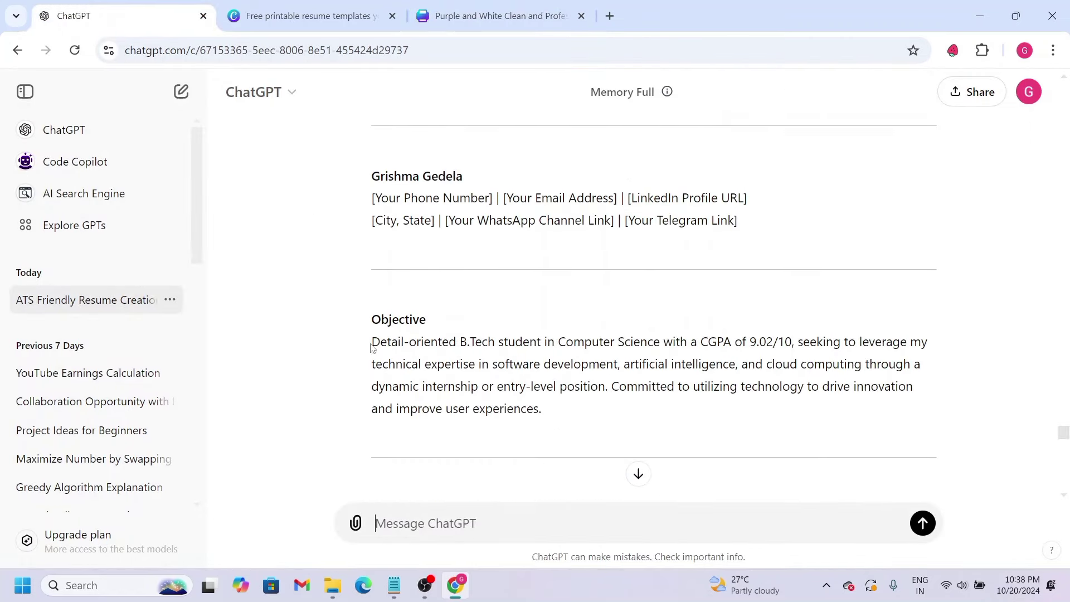
left_click_drag(372, 348, 548, 412)
key("ctrl+c")
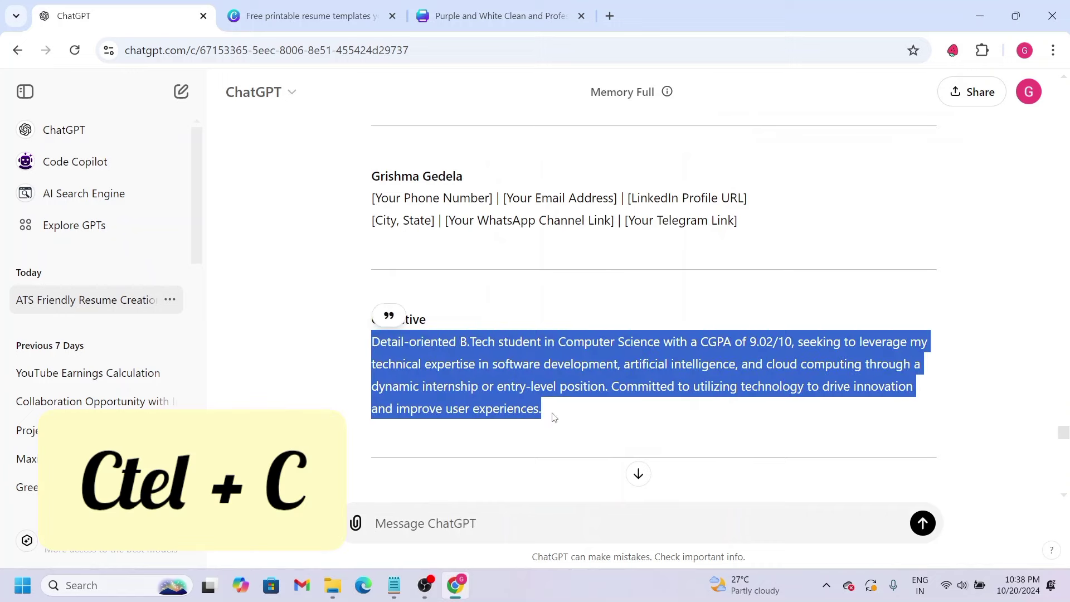
Replace the template's Summary text with the copied B.Tech objective
left_click(460, 26)
left_click(421, 259)
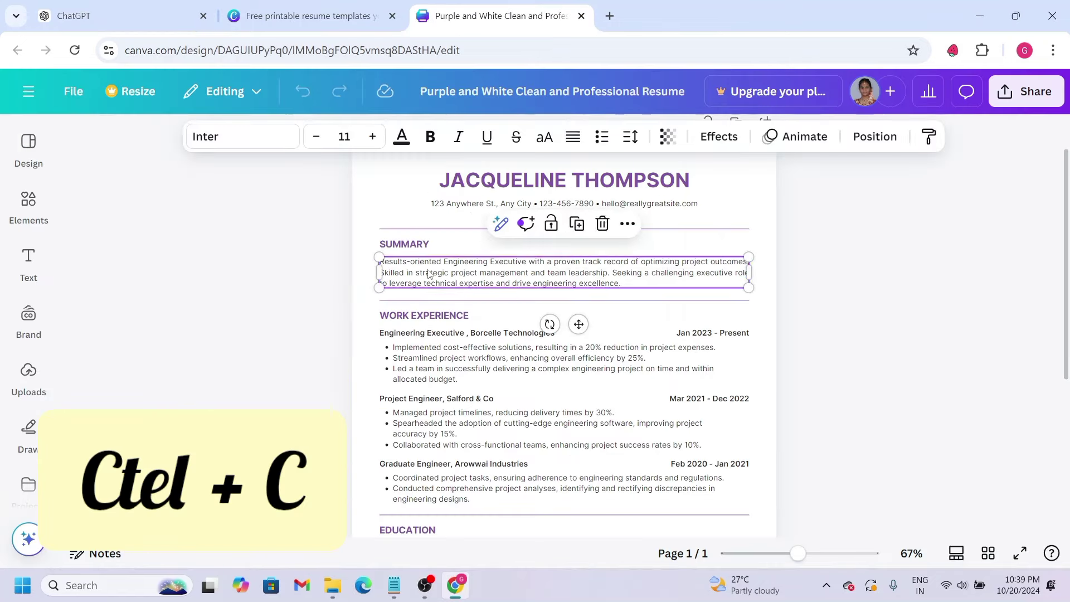
left_click_drag(380, 261, 534, 293)
key("ctrl+v")
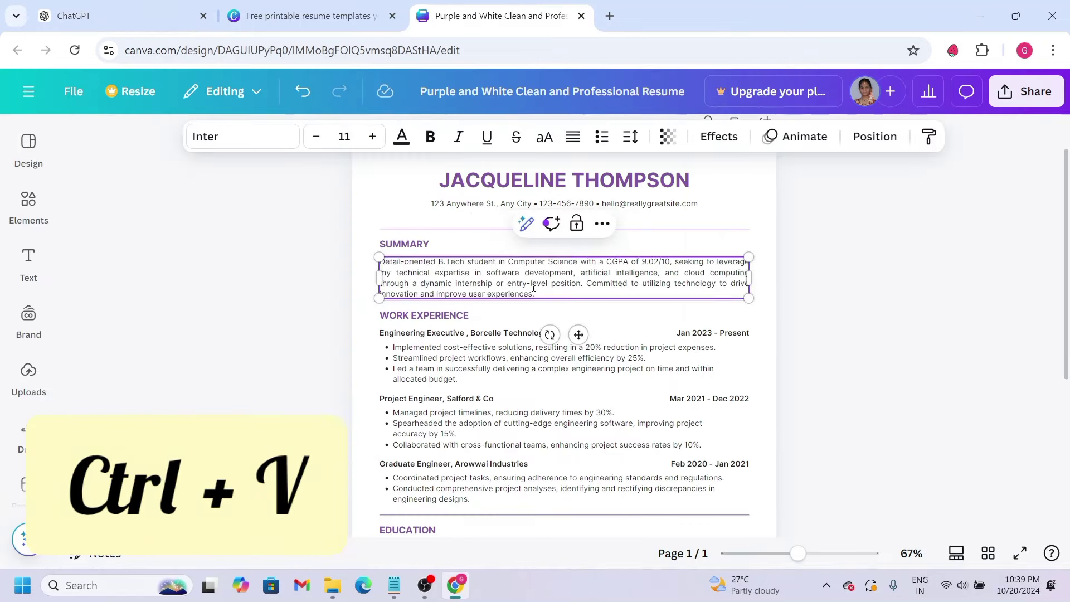
left_click(483, 313)
scroll(484, 329, "down", 5)
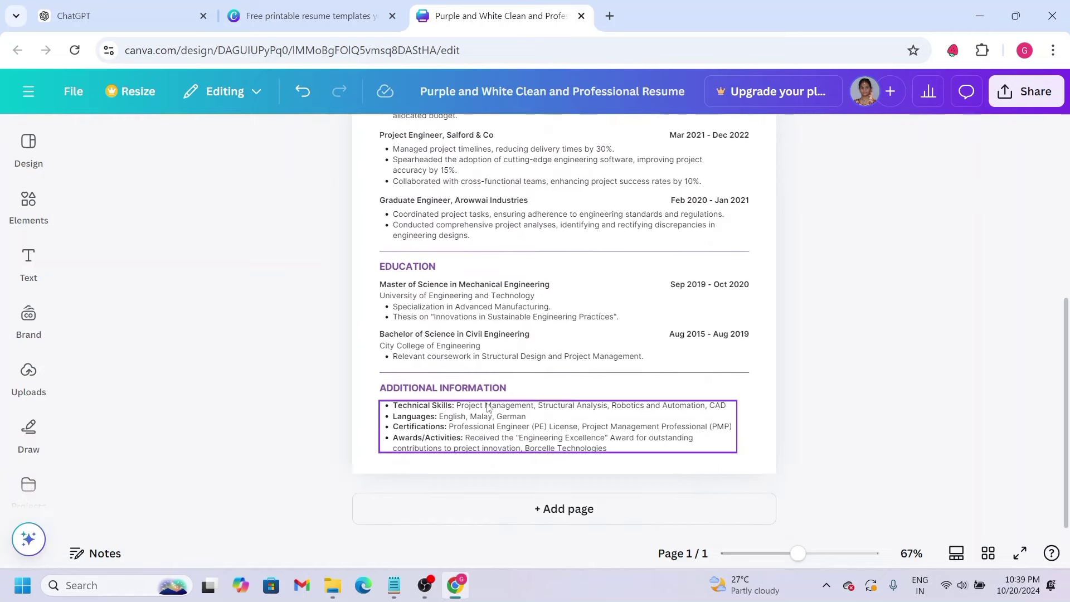
scroll(488, 407, "up", 6)
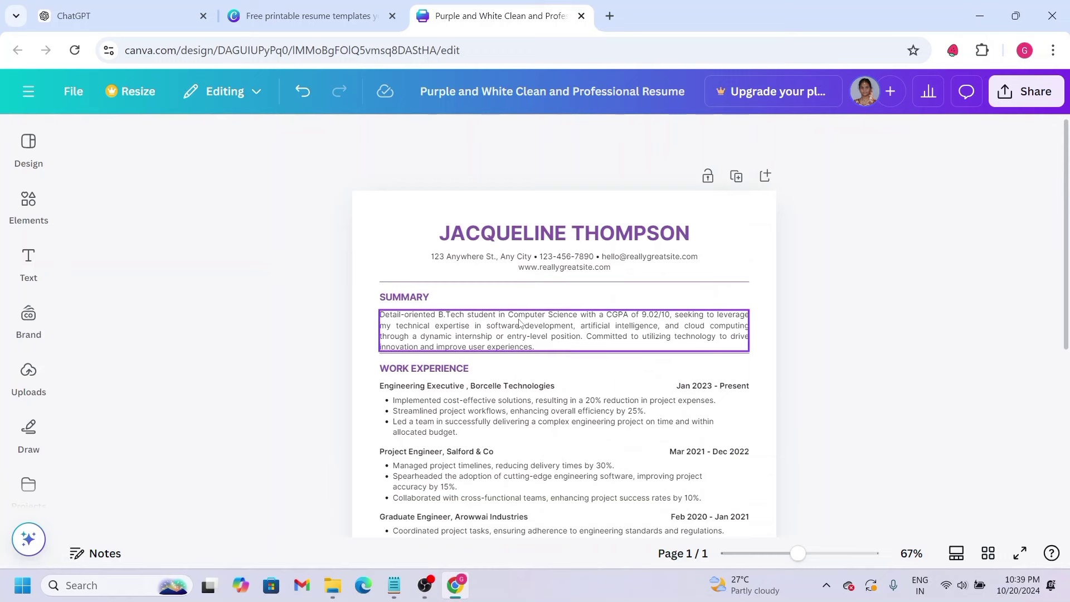
Open overleaf.com in a new browser tab
left_click(610, 17)
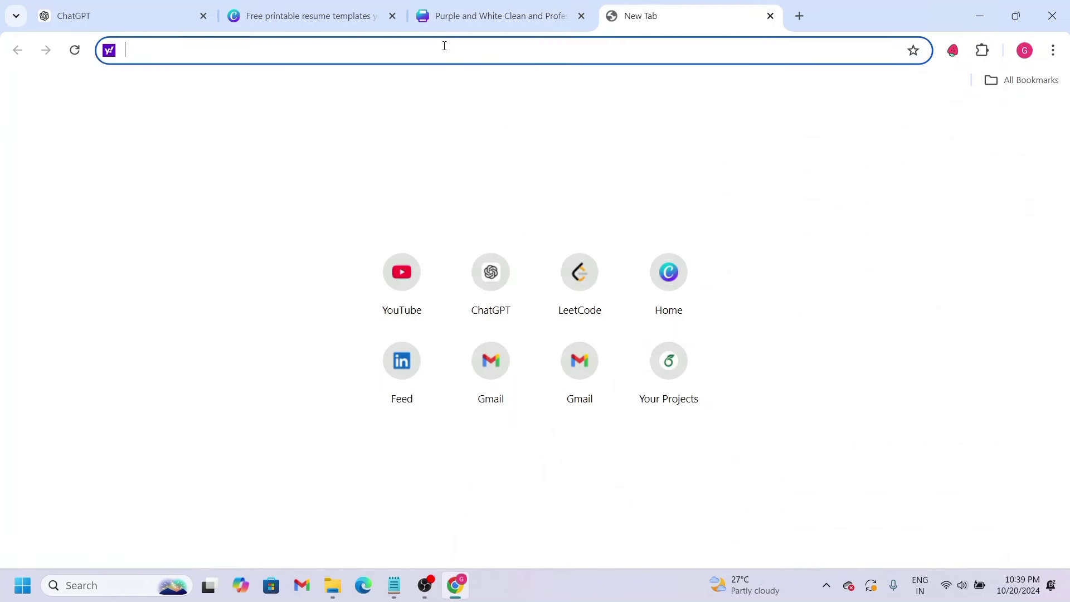
type("ove")
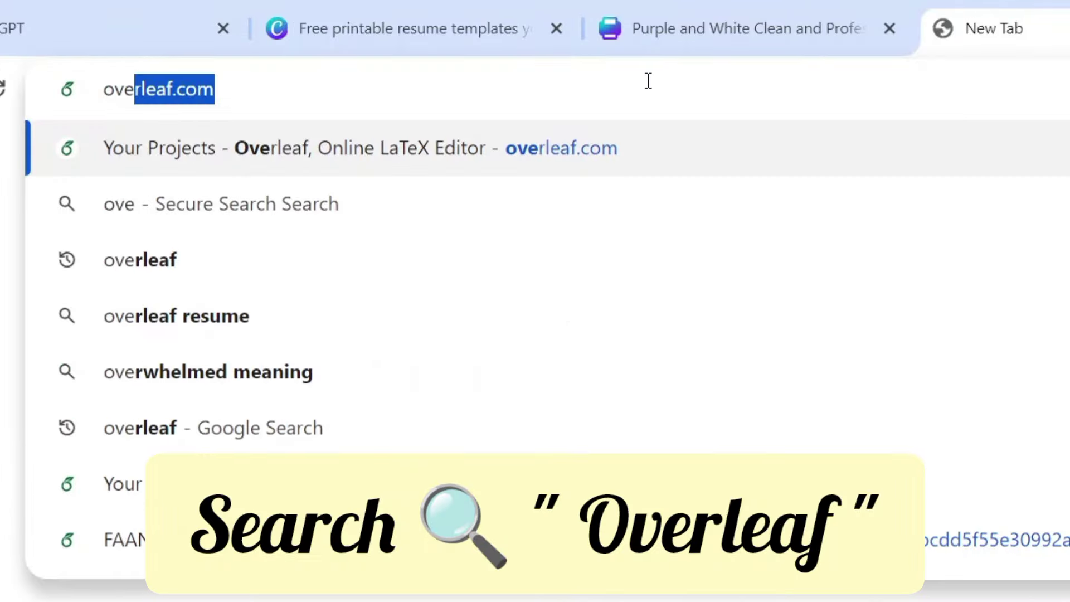
key("Return")
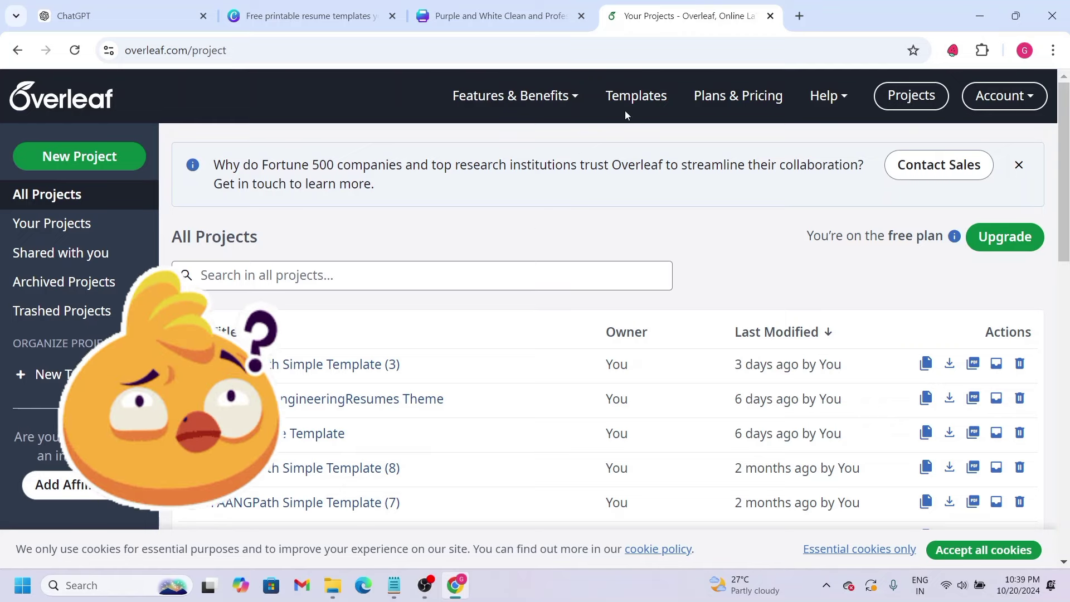
Browse Overleaf's Templates gallery down to staff-picked Résumé / CV templates like AltaCV and Simple Hipster CV
left_click(646, 96)
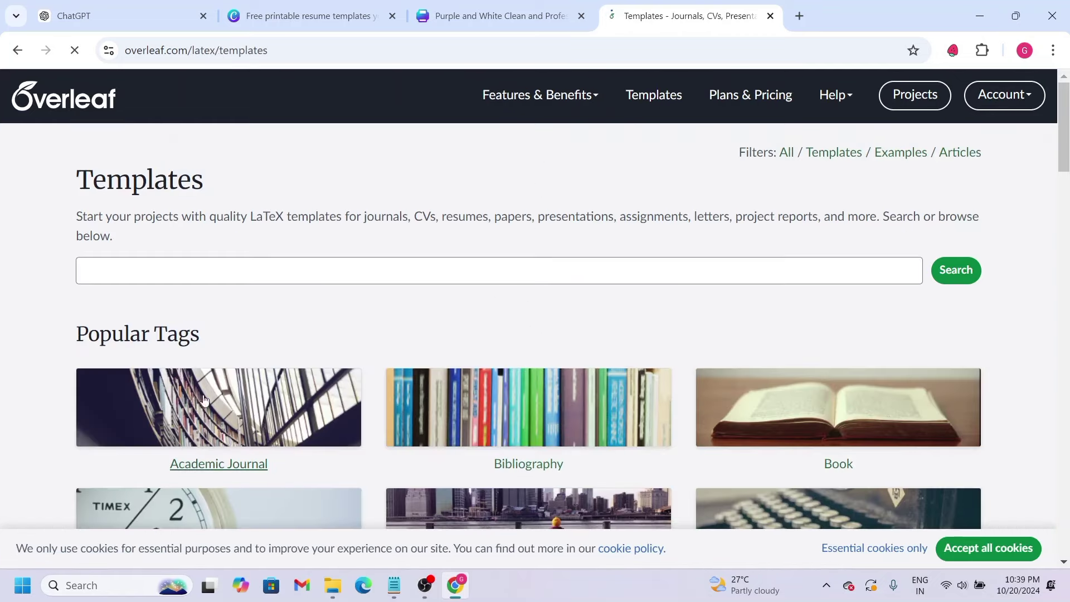
scroll(213, 399, "down", 4)
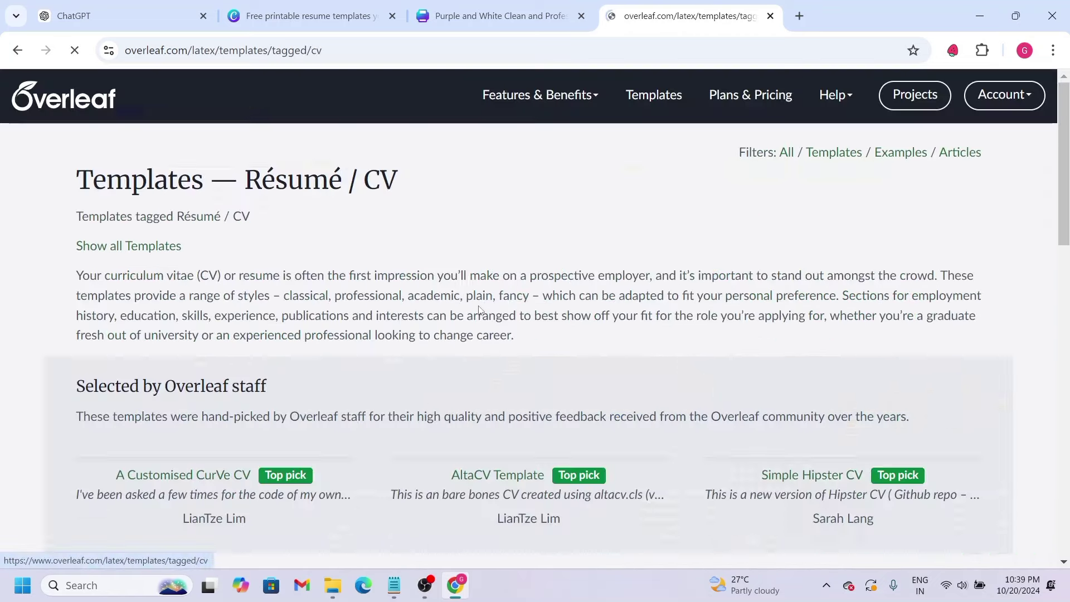
scroll(419, 345, "down", 6)
scroll(419, 346, "down", 2)
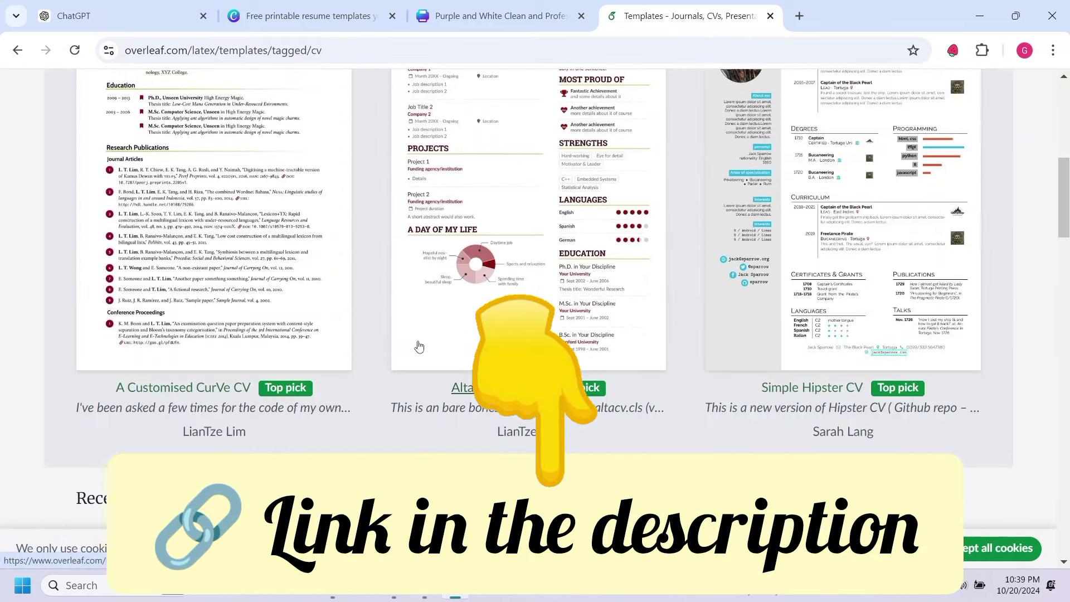